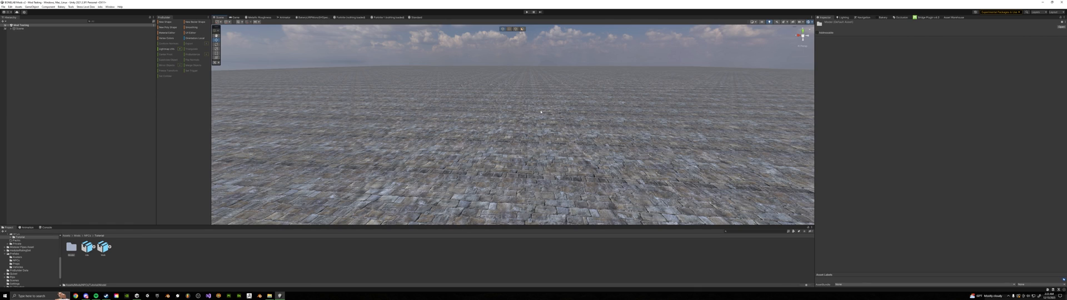
Find the base-rig NPC prefab in the project's asset folders and place it in the scene
double_click(70, 248)
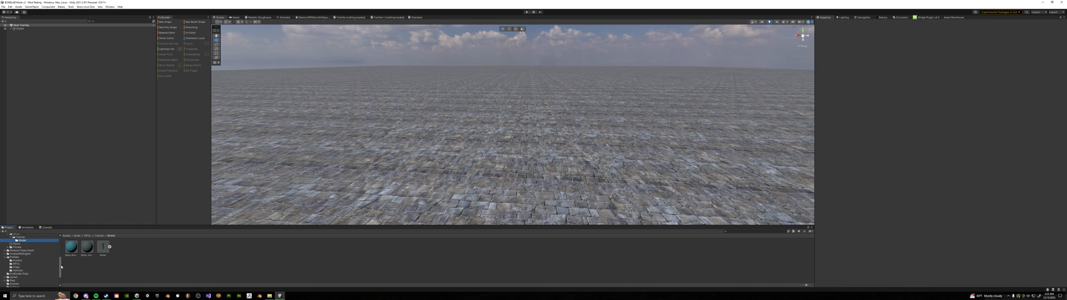
left_click(56, 263)
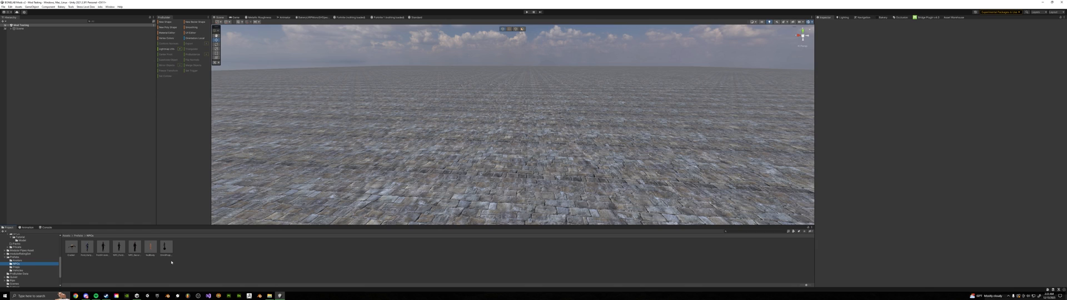
scroll(15, 270, "up", 3)
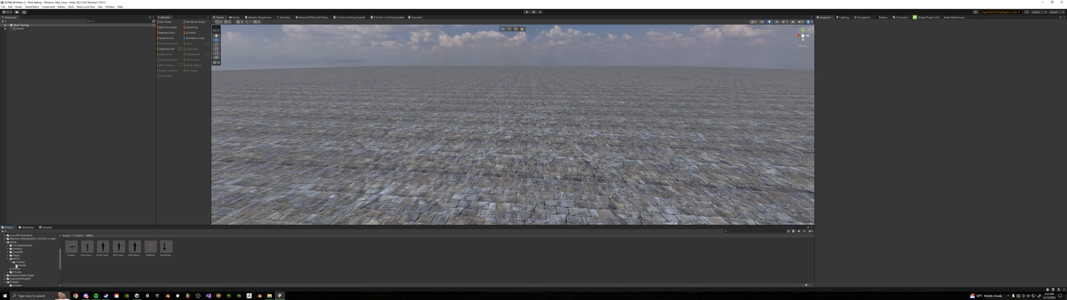
scroll(18, 265, "down", 2)
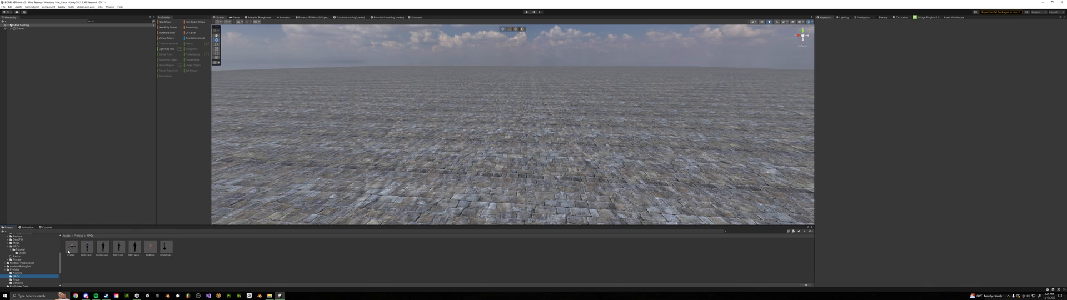
left_click(118, 256)
left_click_drag(116, 252, 63, 78)
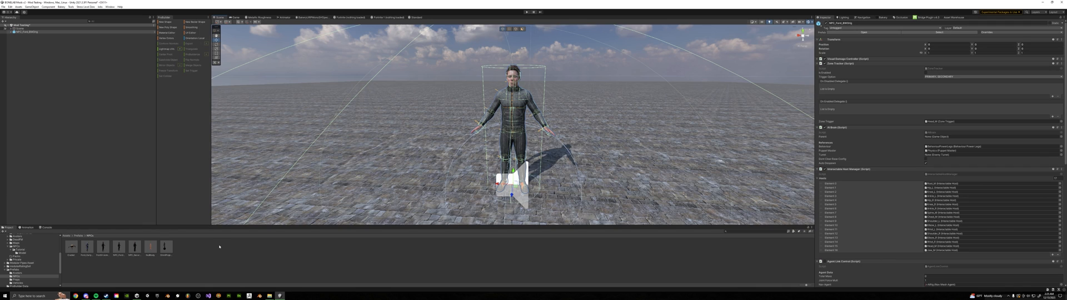
Enable the BRDF map on the custom model's blue body material and assign the black-to-white gradient texture to it
left_click(23, 253)
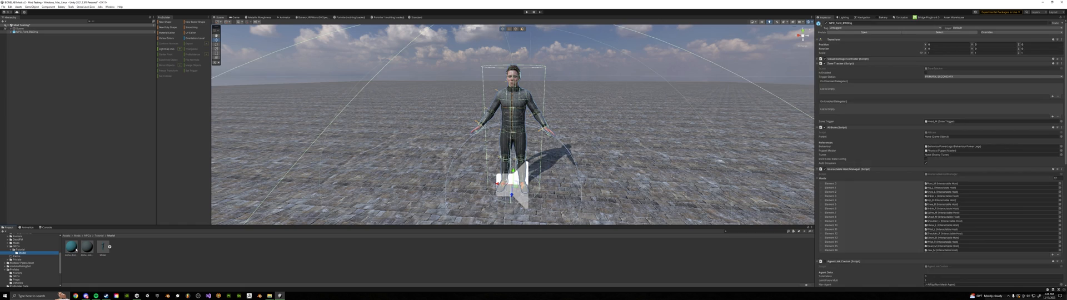
left_click(74, 248)
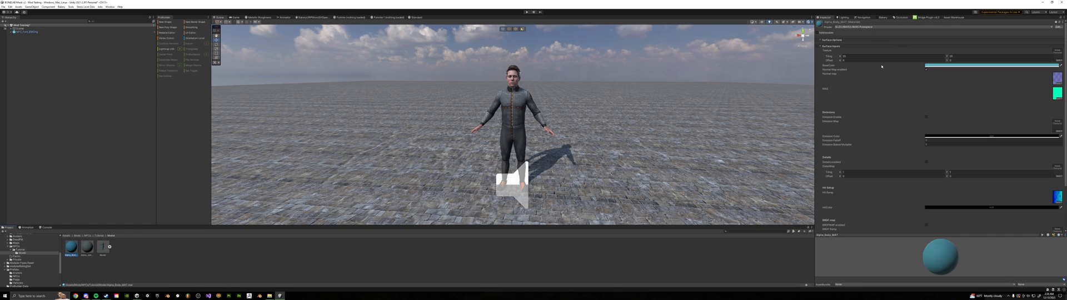
scroll(935, 138, "down", 2)
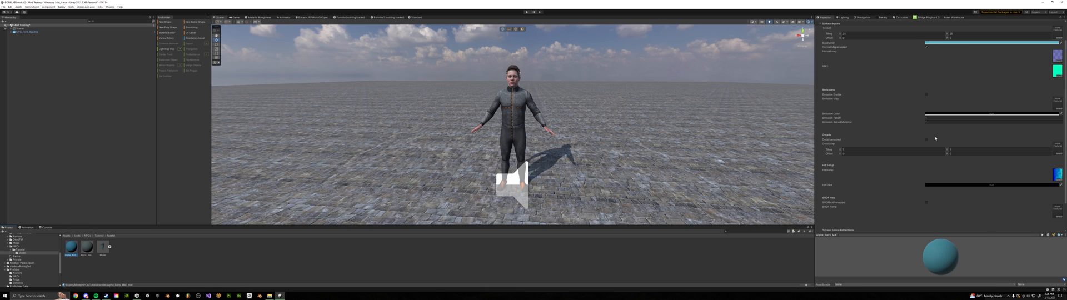
scroll(879, 58, "up", 2)
scroll(895, 98, "down", 4)
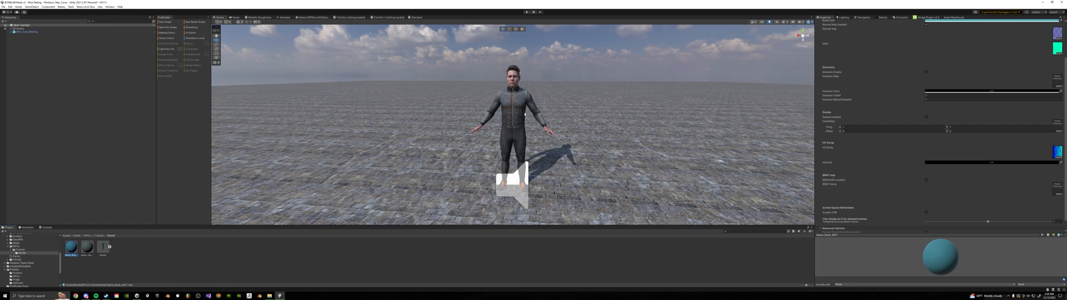
scroll(964, 153, "down", 1)
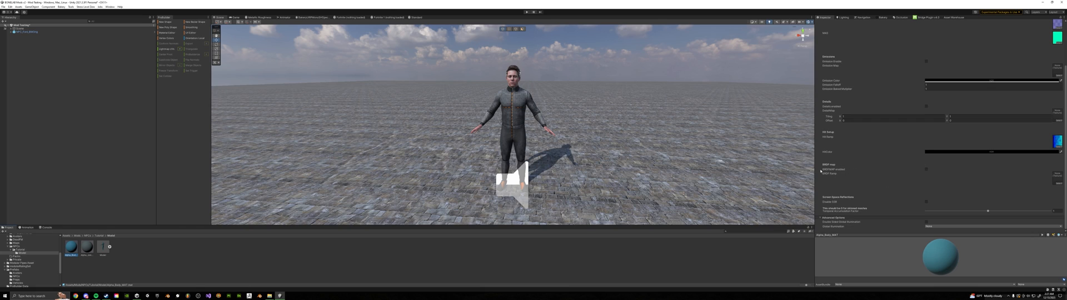
left_click(926, 170)
left_click(1058, 183)
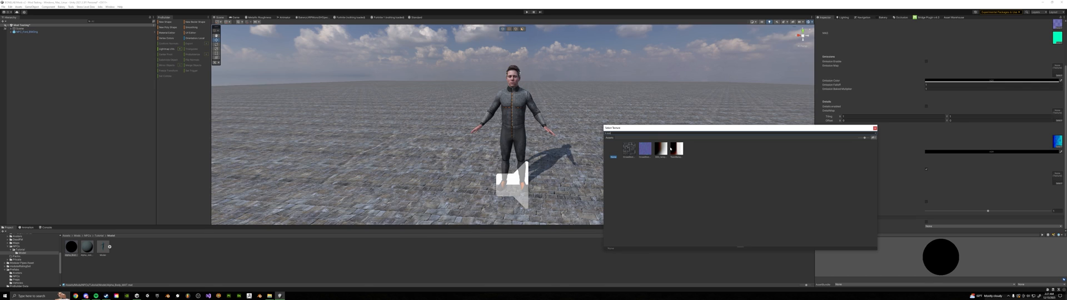
left_click(662, 150)
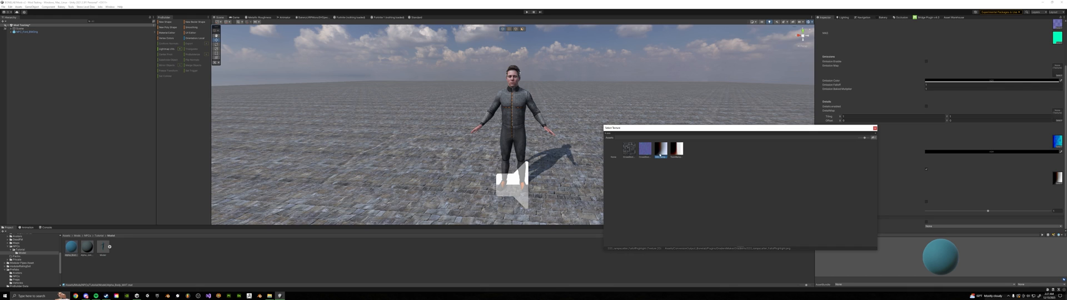
double_click(660, 154)
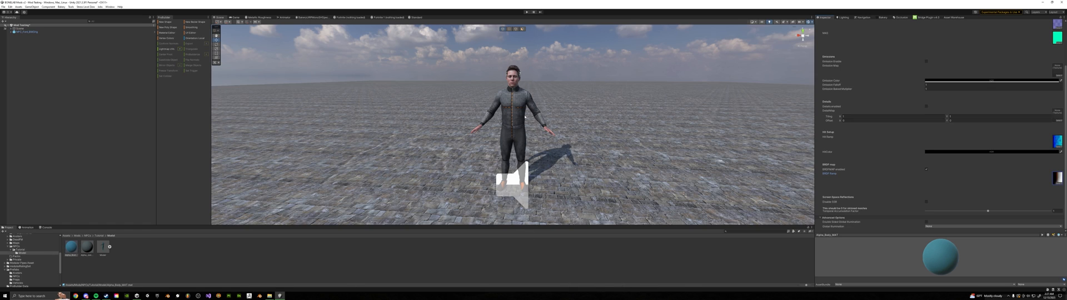
scroll(841, 77, "up", 5)
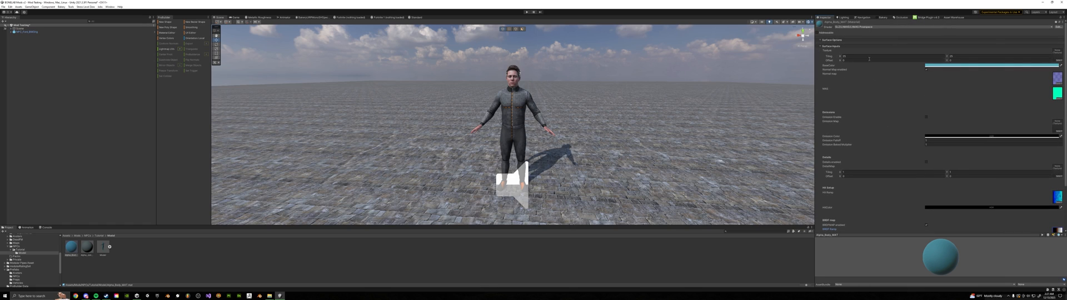
scroll(858, 92, "down", 3)
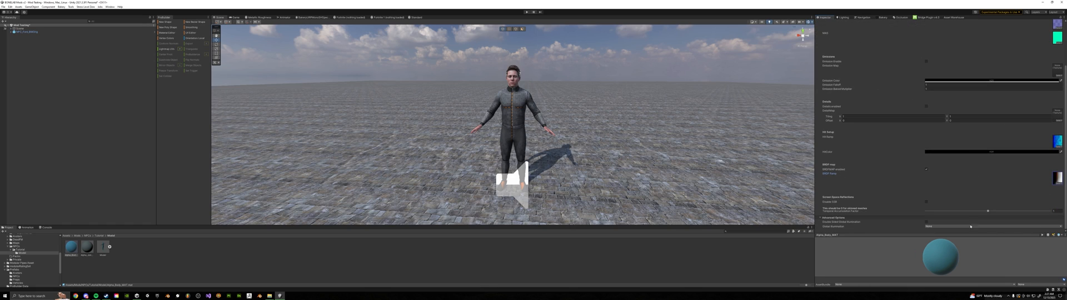
left_click(89, 249)
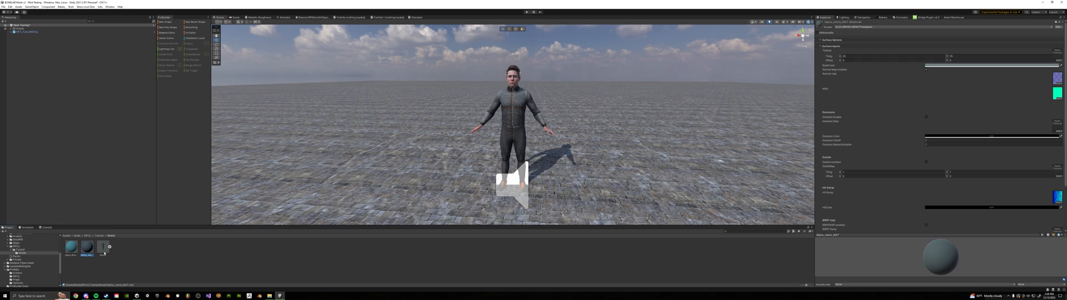
Add the custom model to the scene and completely unpack it together with the NPC prefab
left_click_drag(102, 252, 164, 219)
left_click_drag(48, 87, 30, 33)
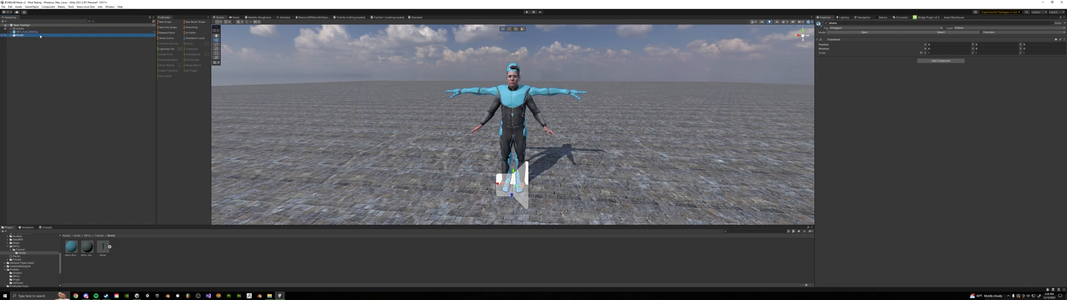
left_click(42, 33, "ctrl")
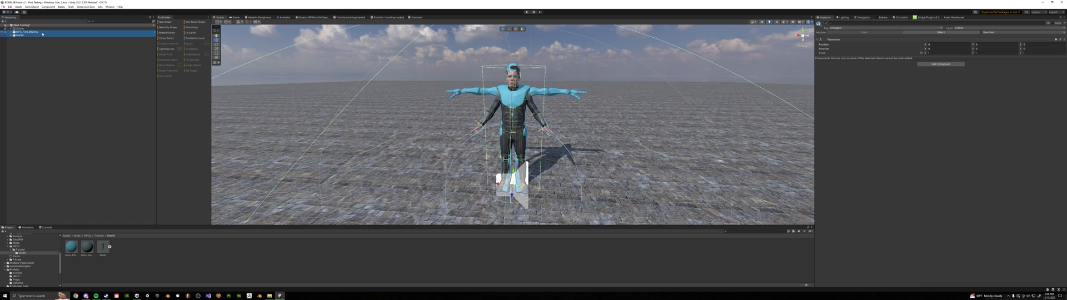
right_click(42, 33)
mouse_move(66, 83)
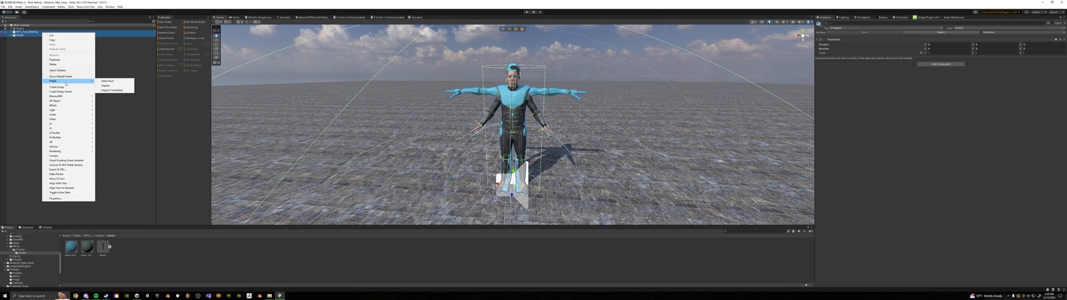
left_click(115, 91)
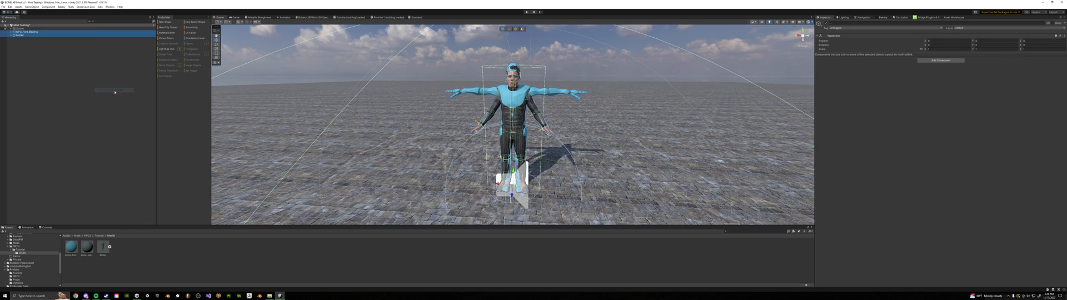
Rotate the custom model's left and right upper-leg bones in an orthographic front view to line up with the NPC's legs
left_click(20, 35)
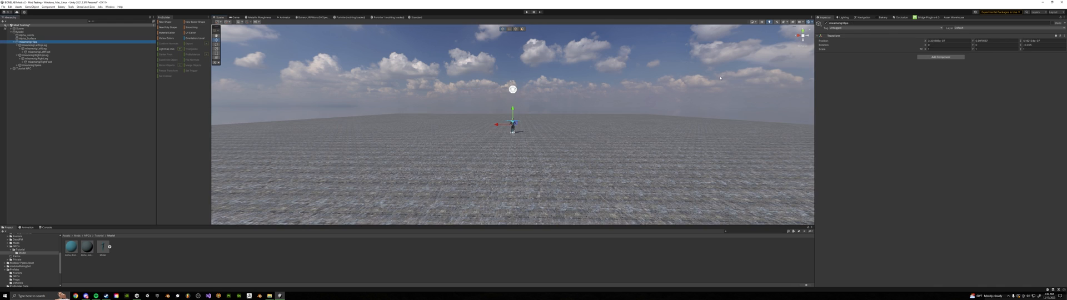
right_click_drag(730, 74, 643, 90)
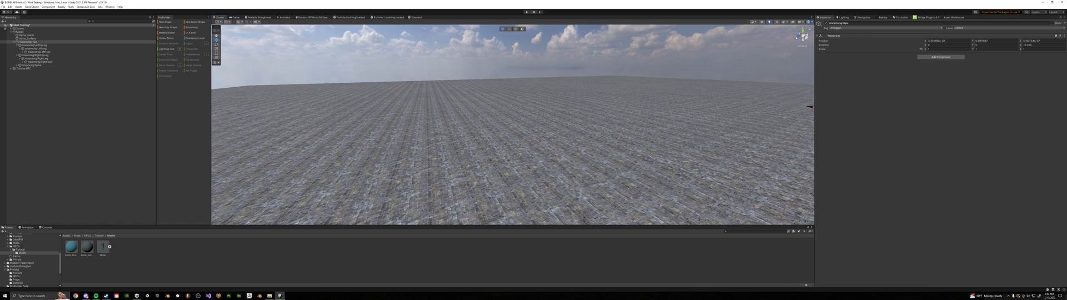
left_click(802, 35)
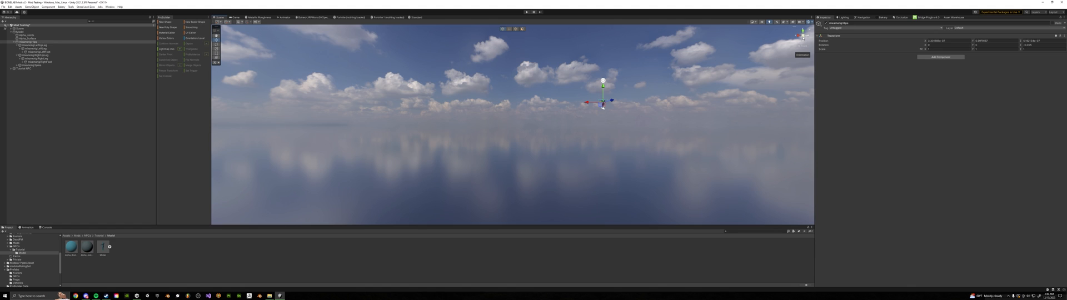
left_click(802, 36)
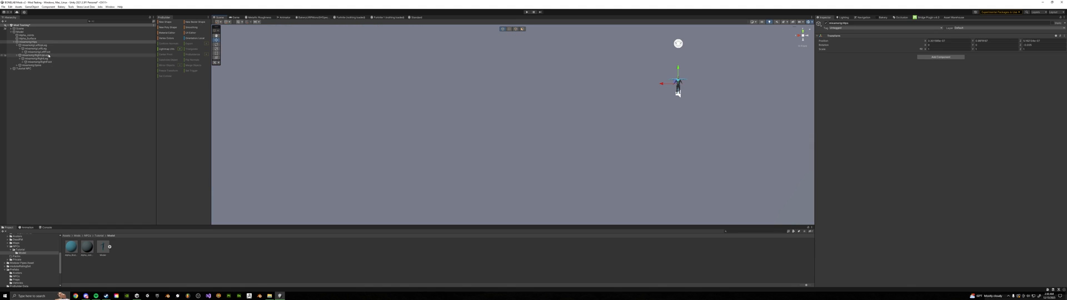
double_click(44, 43)
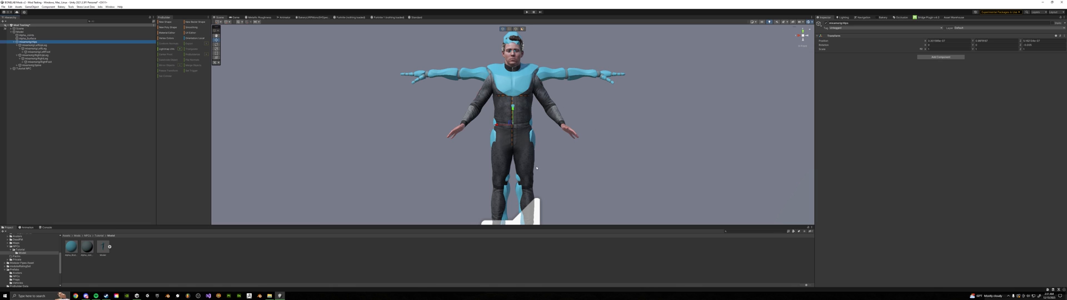
middle_click_drag(537, 168, 538, 136)
left_click(56, 45)
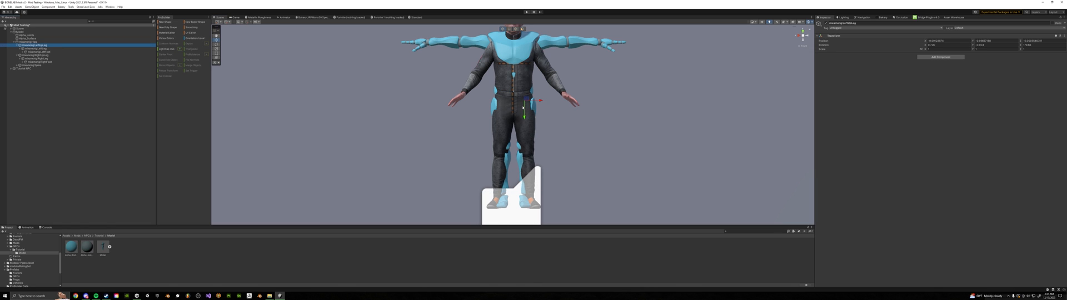
key("e")
key("r")
key("e")
left_click_drag(539, 113, 539, 111, "ctrl")
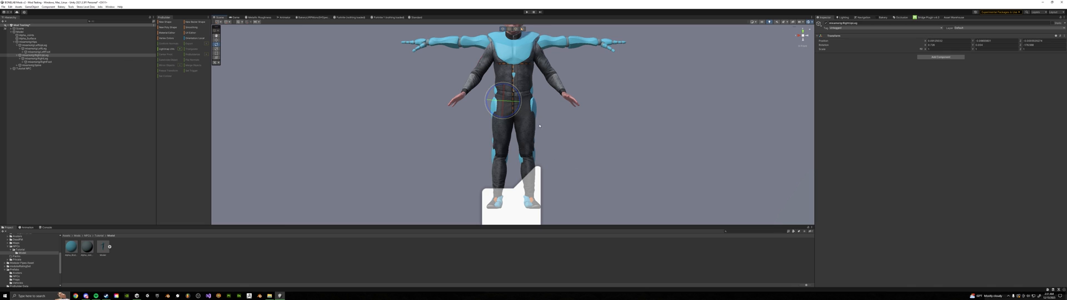
Rotate both upper-leg bones together in the side view to match the NPC's thighs
left_click(806, 36)
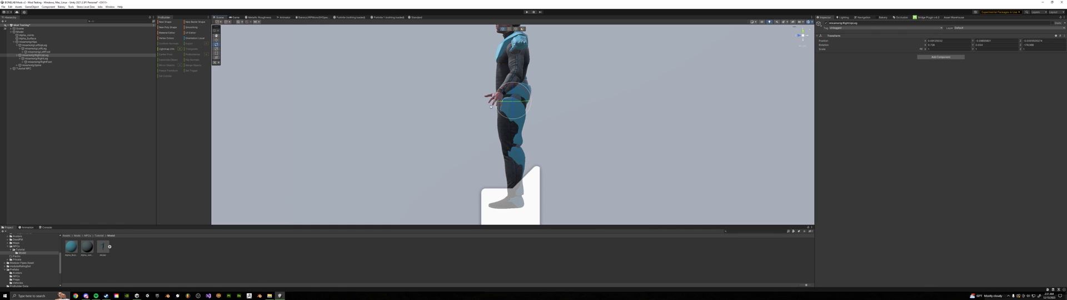
left_click(40, 56)
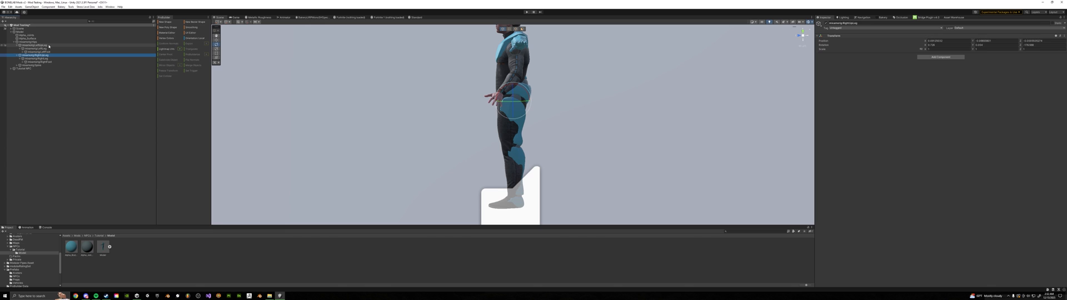
left_click(50, 46, "ctrl")
left_click_drag(525, 109, 523, 111)
Rotate both lower-leg bones together in the side view to follow the NPC's shins
left_click(40, 48)
left_click(40, 58, "ctrl")
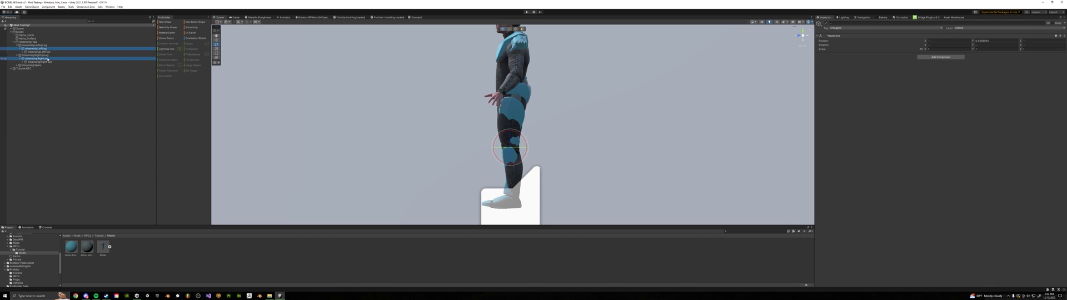
left_click_drag(521, 161, 523, 160)
Rotate the right and left foot bones in the top view to point the same way as the NPC's feet
left_click(799, 36)
left_click(40, 49)
key("x")
key("Down")
key("Down")
key("Down")
key("Down")
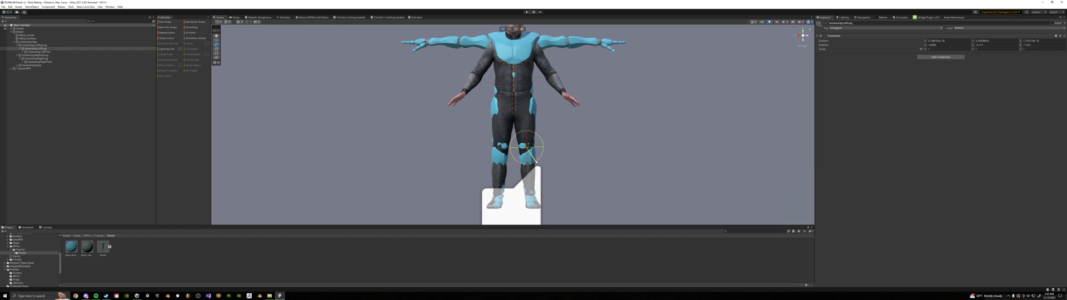
left_click(802, 30)
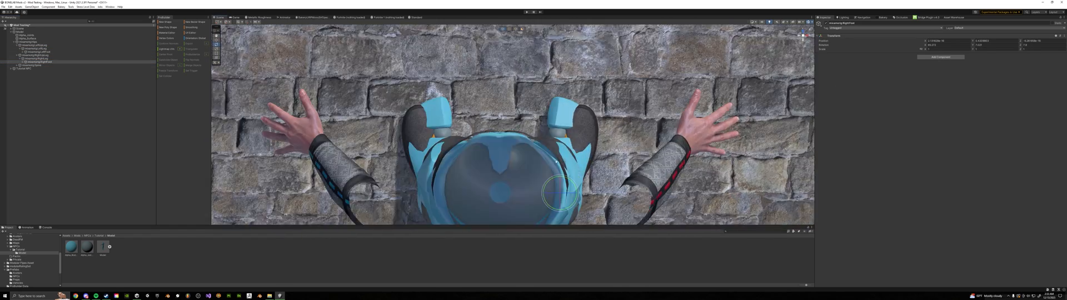
left_click_drag(540, 165, 541, 160)
left_click(40, 52)
left_click_drag(460, 165, 459, 161)
left_click(803, 40)
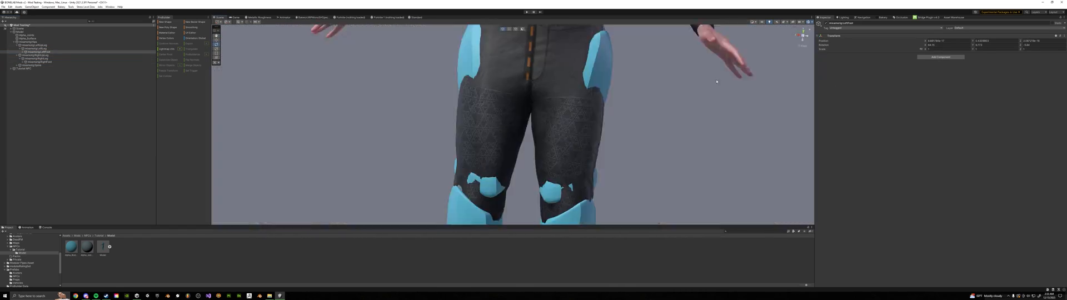
Switch to the Move tool and save the scene with the leg pose
scroll(596, 114, "down", 8)
middle_click_drag(595, 115, 577, 136)
key("w")
key("ctrl+s")
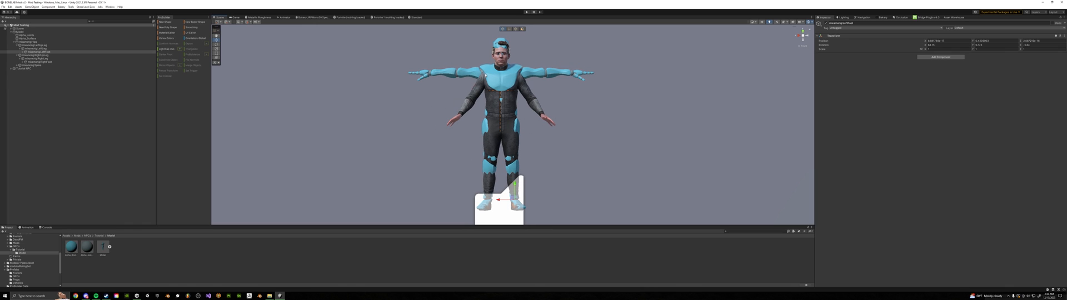
left_click(15, 43)
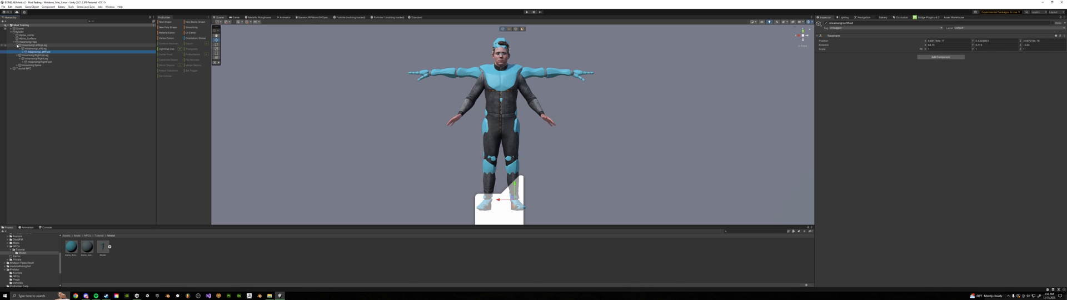
Collapse the custom rig's leg bones, expand its spine and neck chain, and select and frame its Head bone
left_click(18, 45)
left_click(18, 48)
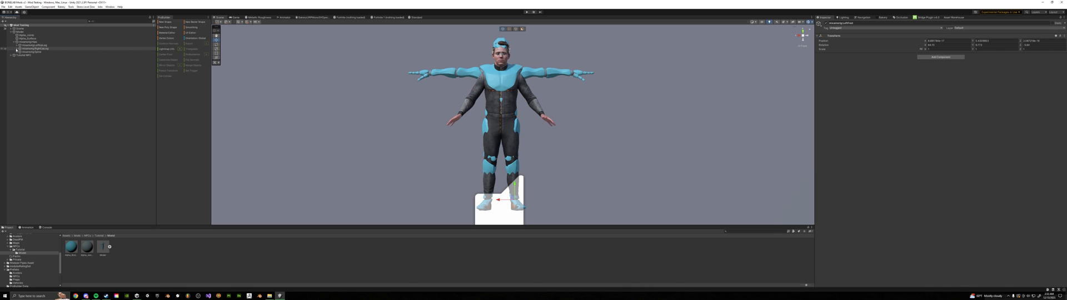
left_click(18, 52)
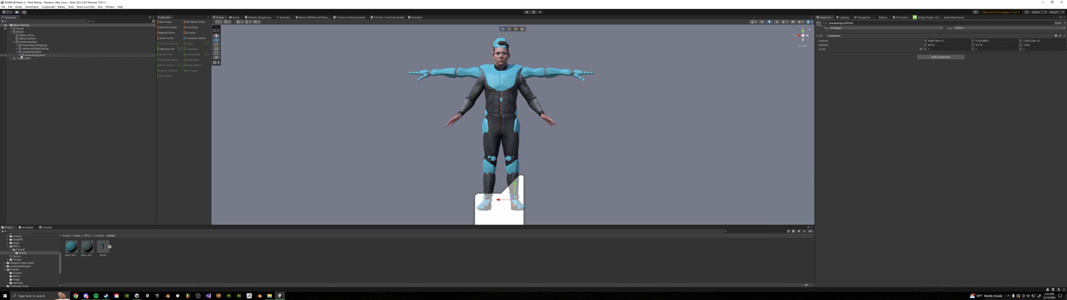
left_click(20, 55)
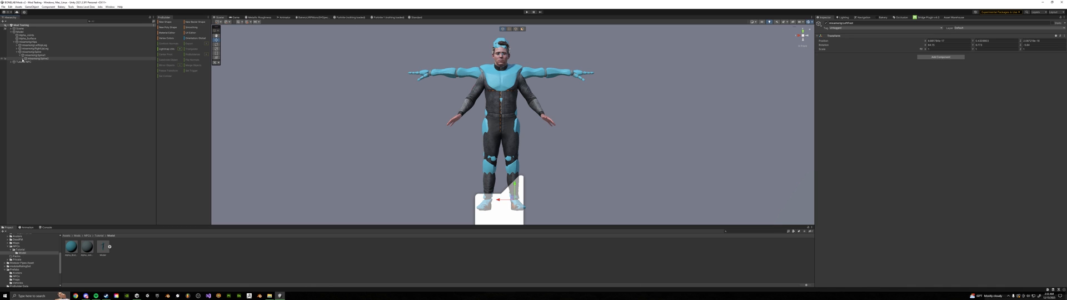
left_click(23, 58)
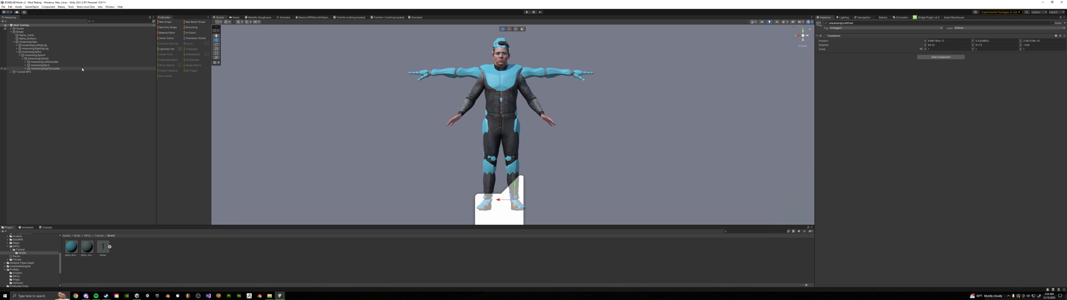
left_click(25, 66)
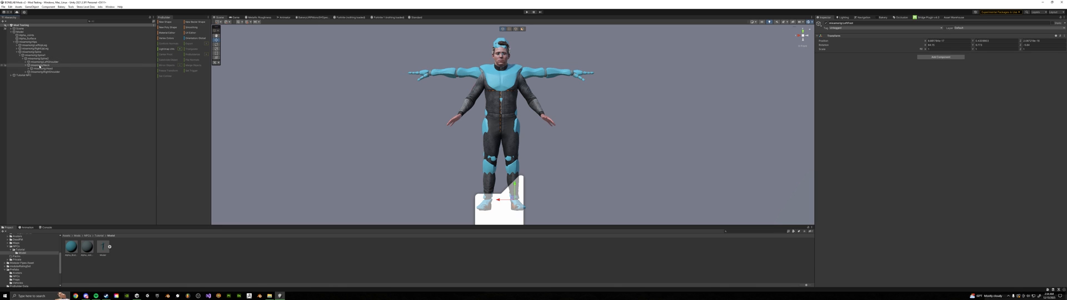
double_click(44, 68)
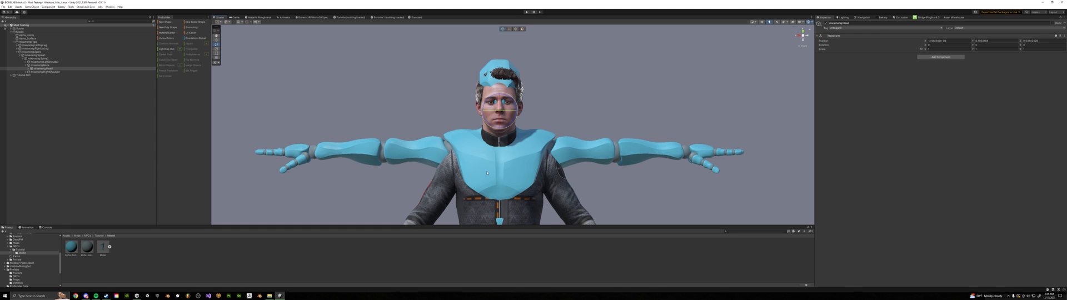
Expand the base NPC's Physics hierarchy through the spine and chest and select its Head_M bone
left_click(11, 75)
left_click(14, 82)
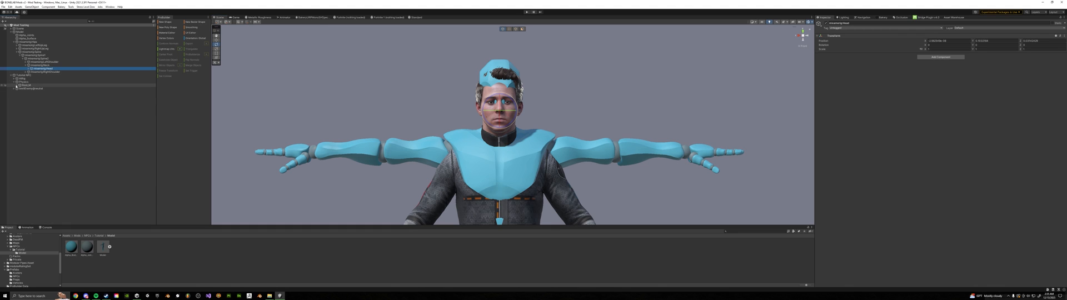
left_click(16, 85)
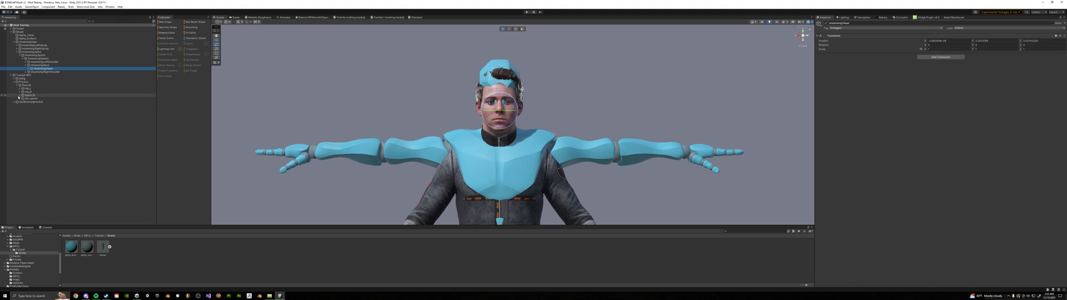
left_click(19, 96)
left_click(23, 98)
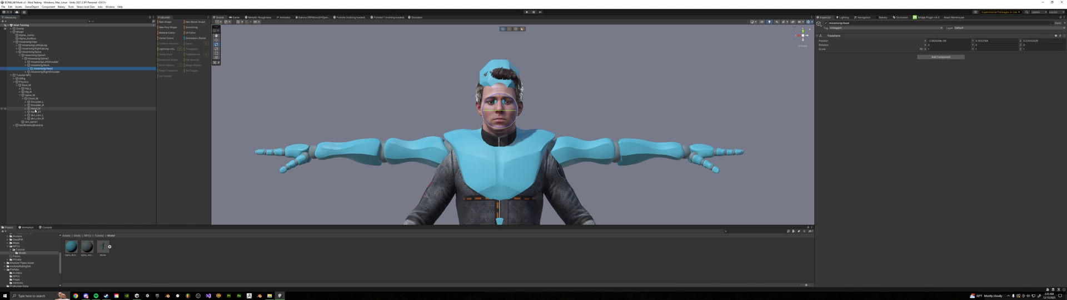
left_click(35, 109)
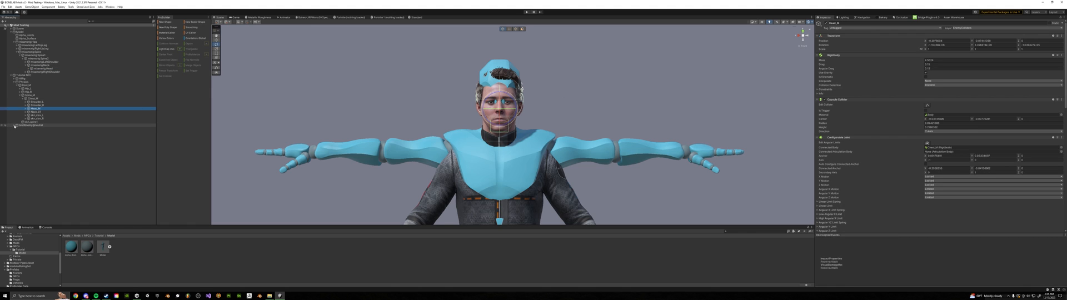
Expand the NPC's skinned-mesh skeleton through the spine and neck joints and select Neck_TopSHJnt
left_click(15, 125)
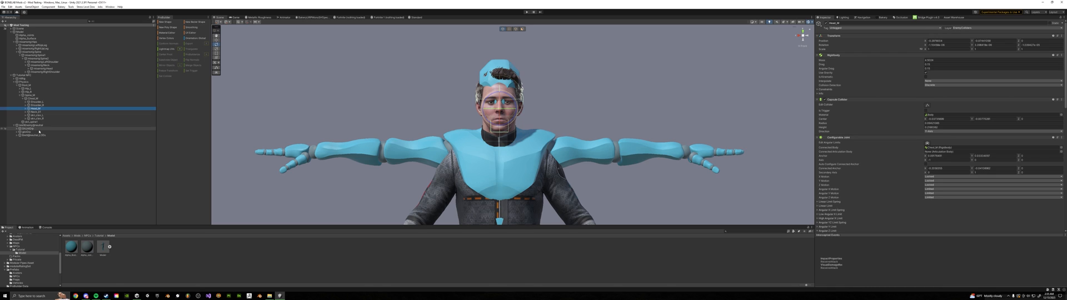
left_click(16, 129)
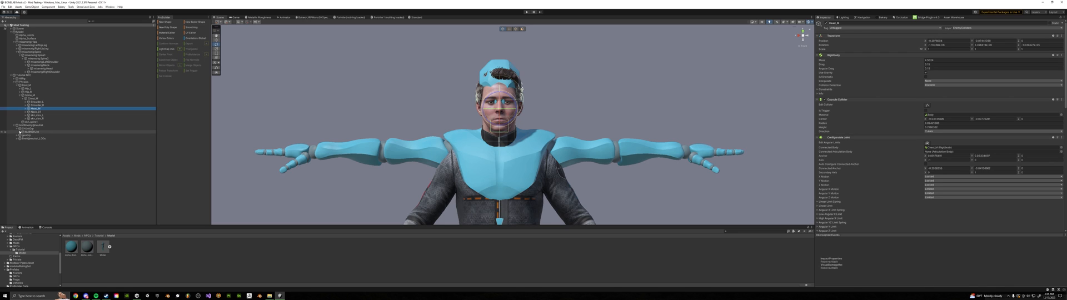
left_click(20, 132)
left_click(24, 135)
left_click(23, 135)
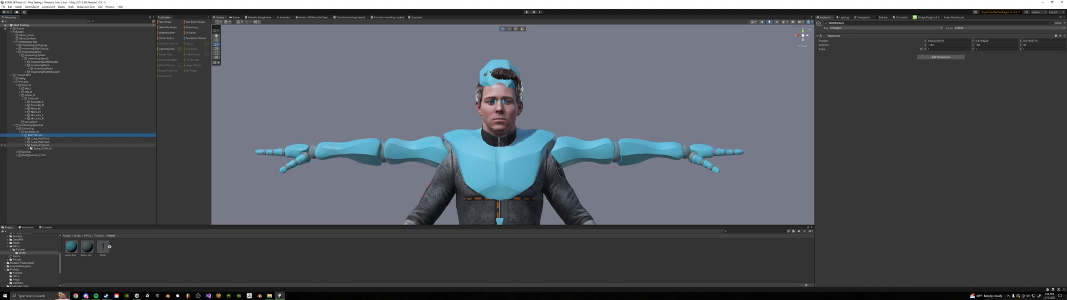
left_click(27, 145)
left_click(29, 149)
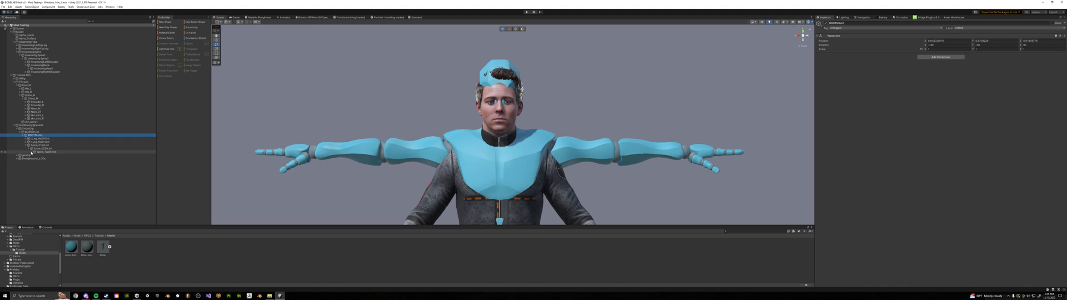
left_click(32, 151)
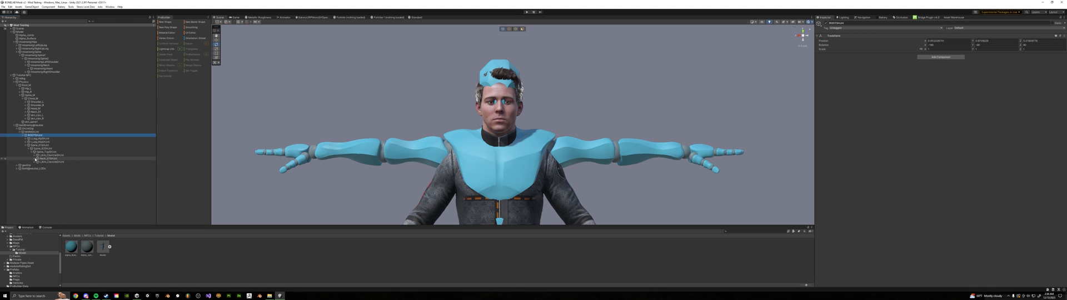
left_click(35, 158)
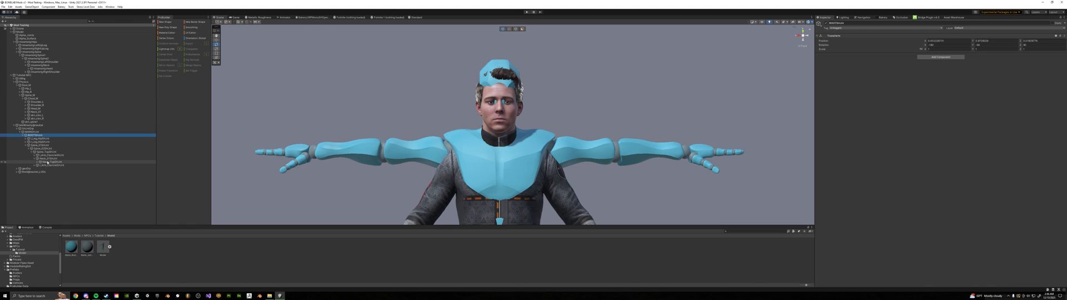
left_click(51, 162)
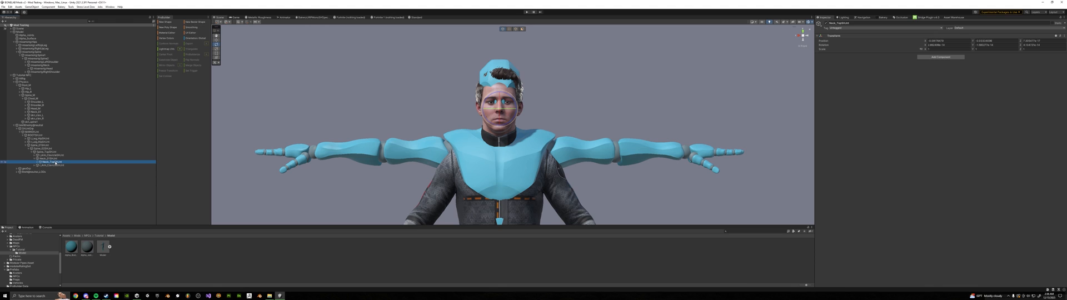
Parent Head_M and Neck_TopSHJnt together under the custom rig's Head bone and set their position to 0, 0, 0
left_click(40, 109, "ctrl")
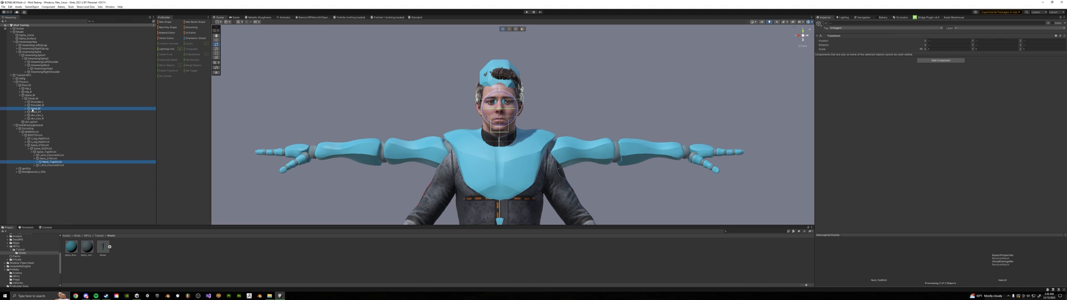
left_click_drag(32, 110, 54, 72)
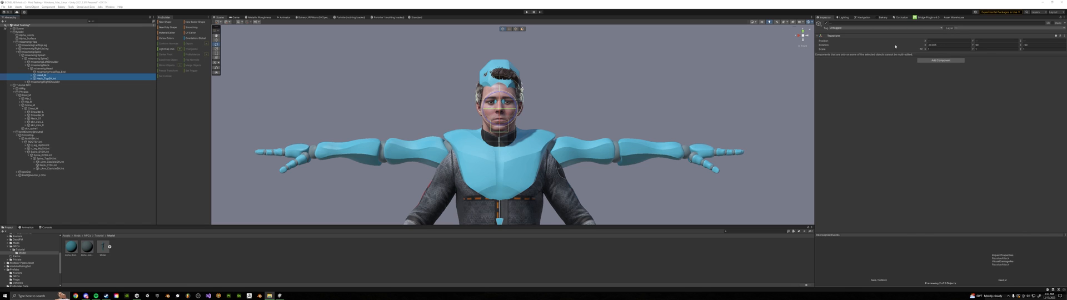
left_click(943, 41)
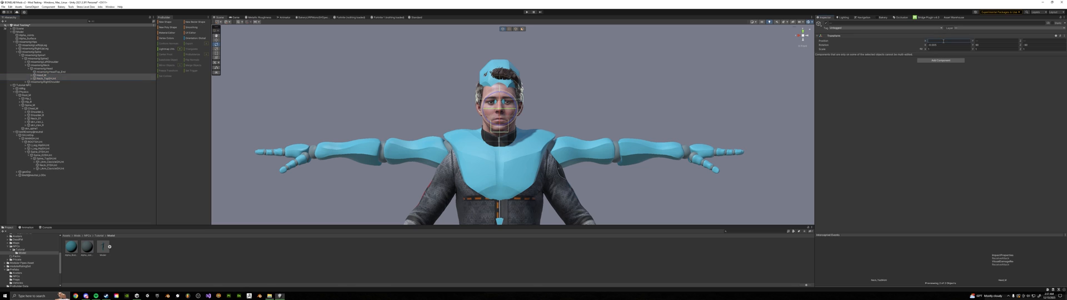
type("0")
left_click(989, 41)
type("0")
key("Tab")
type("0")
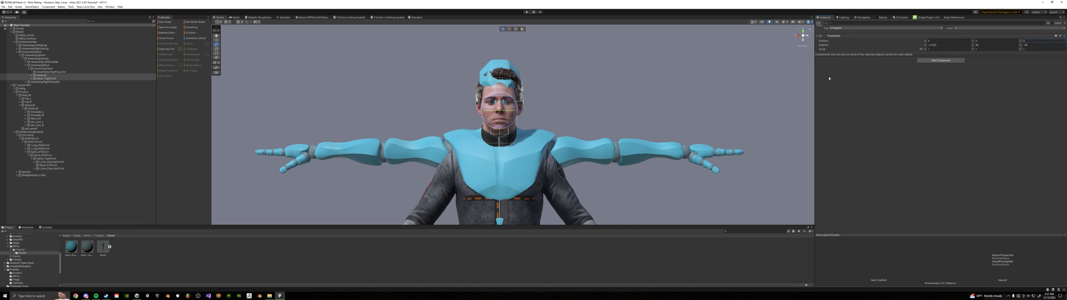
Examine the head alignment from the side and front, along with the child bones of both moved head bones
left_click(808, 36)
middle_click_drag(555, 63, 537, 81)
scroll(537, 80, "up", 1)
scroll(536, 82, "down", 2)
key("w")
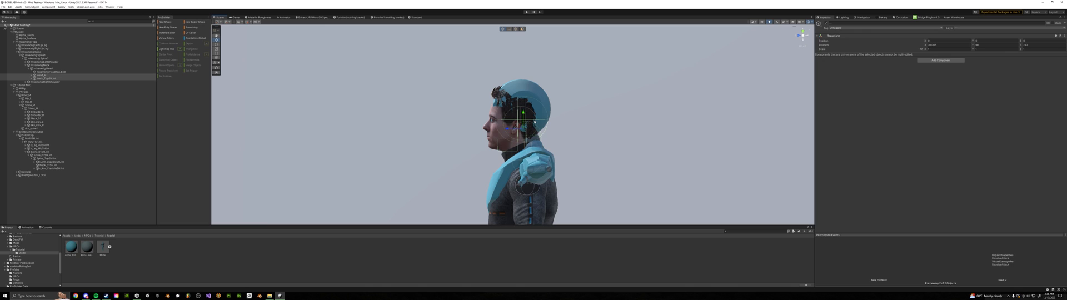
left_click(799, 37)
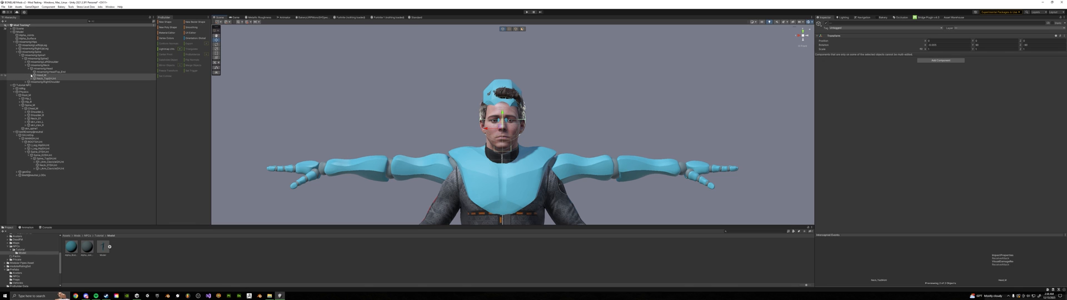
left_click(32, 75)
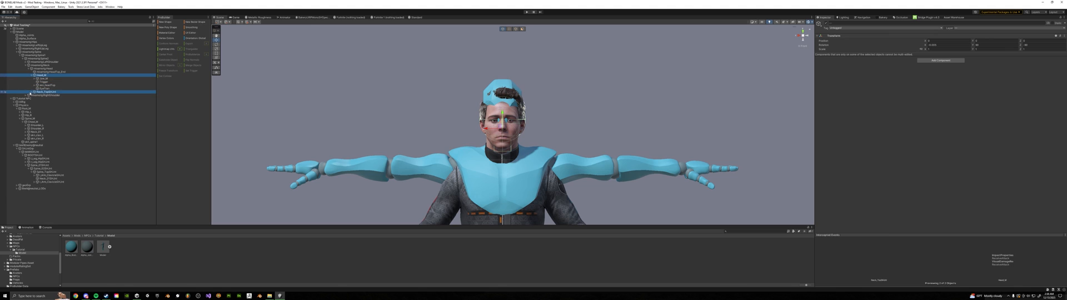
left_click(32, 93)
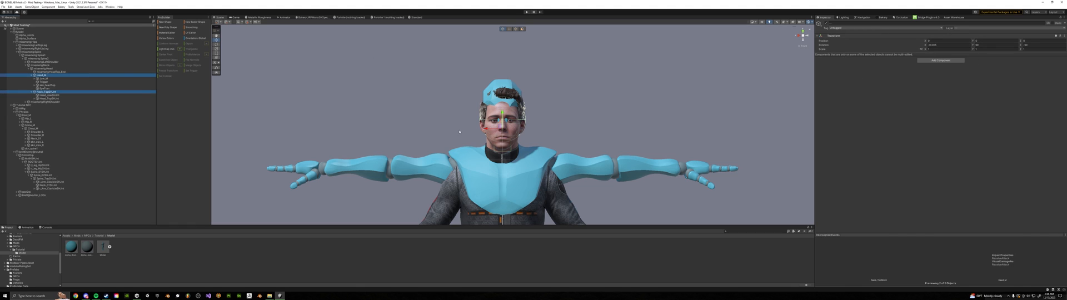
scroll(513, 148, "up", 3)
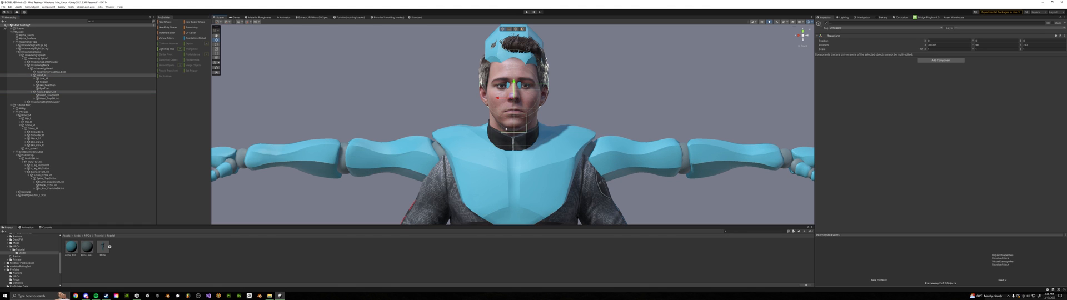
scroll(505, 128, "down", 2)
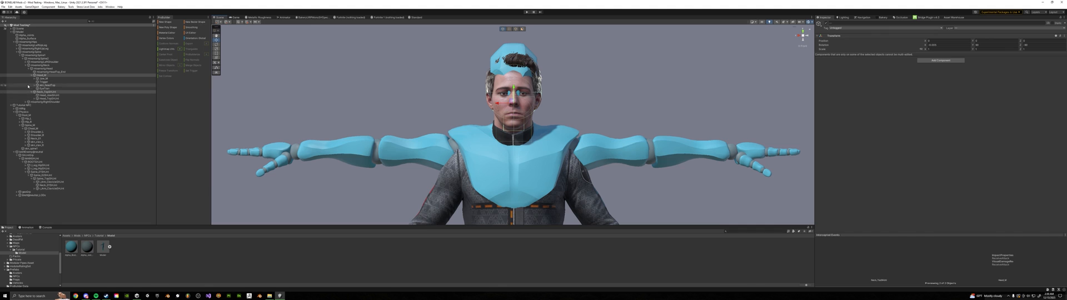
Return Head_M to the NPC's physics chest bone and Neck_TopSHJnt to the neck joint of its skinned-mesh skeleton
left_click(33, 75)
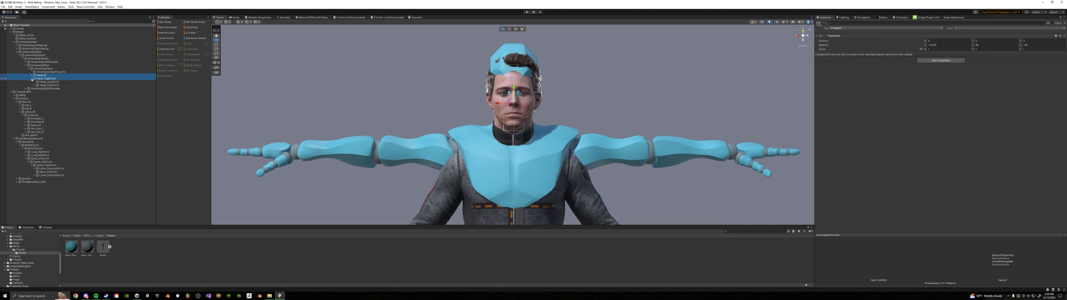
left_click(32, 78)
left_click(40, 75)
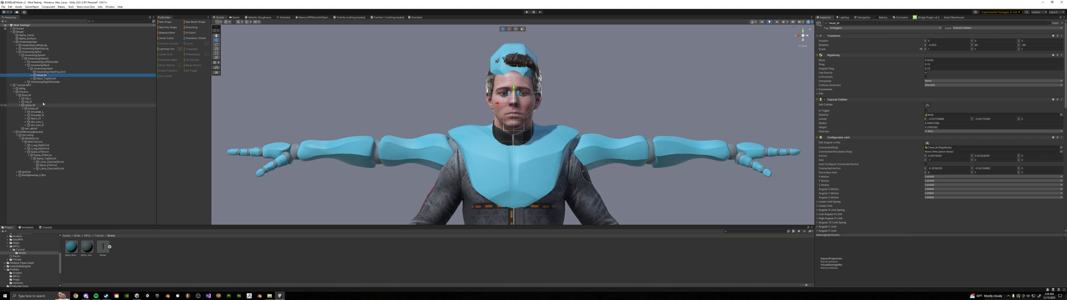
left_click_drag(42, 76, 40, 117)
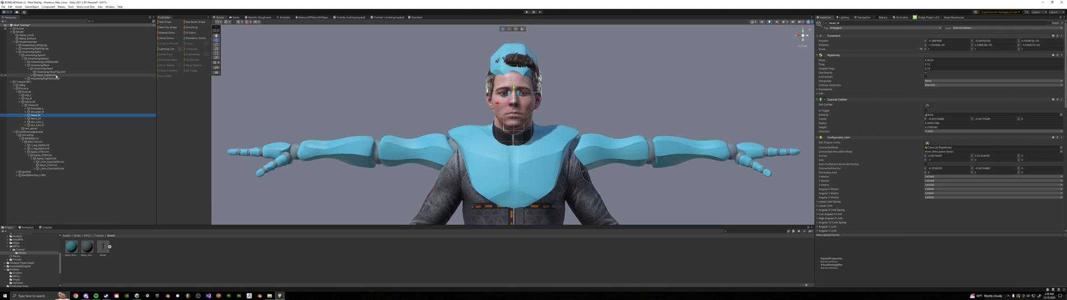
left_click_drag(56, 76, 35, 164)
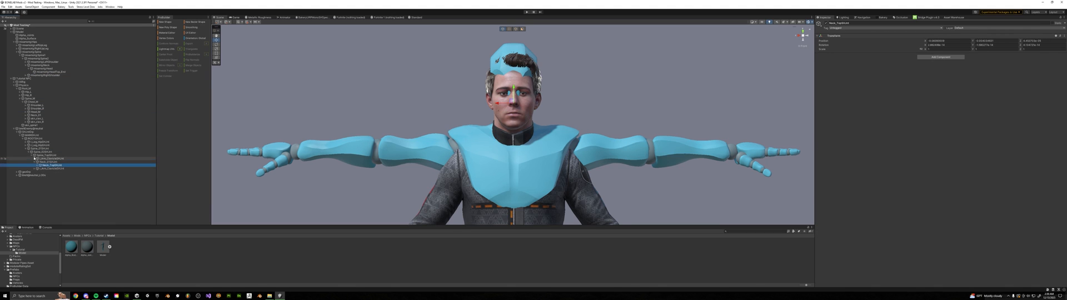
left_click(34, 161)
scroll(576, 95, "down", 2)
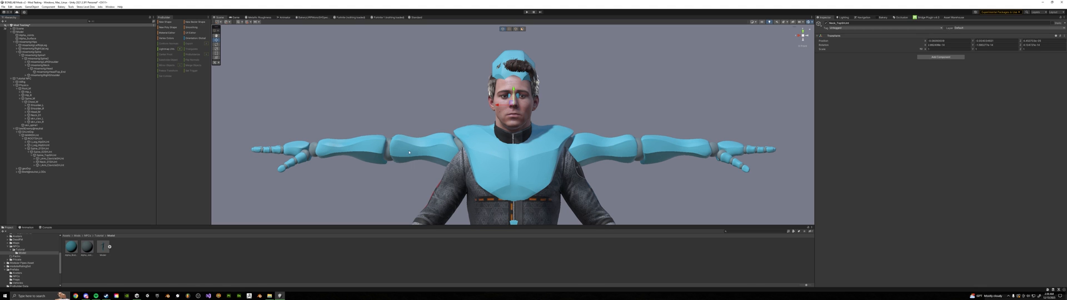
Delete all the original body, head and clothing meshes inside the NPC's geometry group
left_click(17, 168)
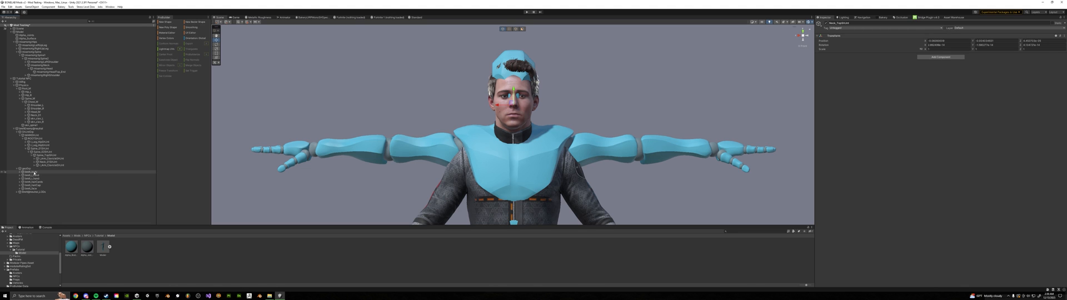
left_click(34, 172)
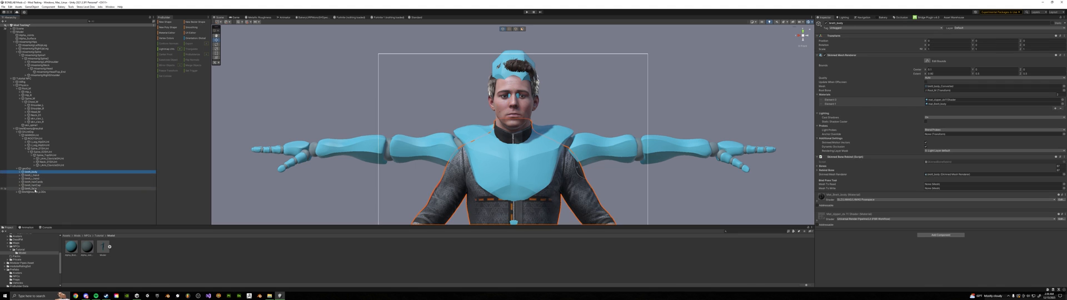
left_click(35, 189, "shift")
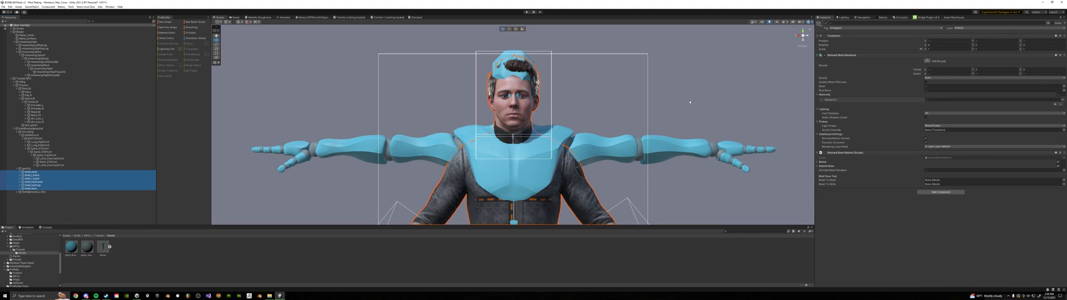
key("Delete")
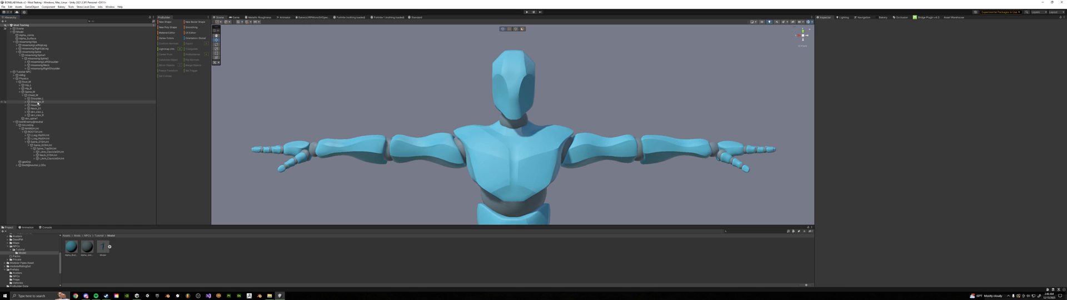
Parent the NPC's left shoulder physics bone and left arm shoulder joint together under the custom rig's left arm bone
left_click(37, 103)
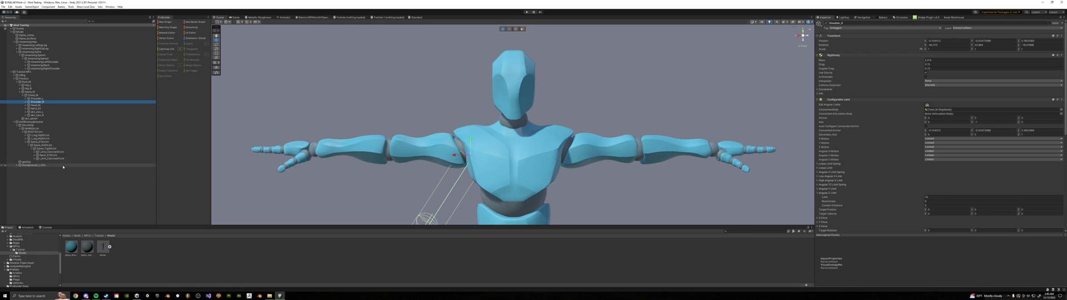
left_click(34, 153)
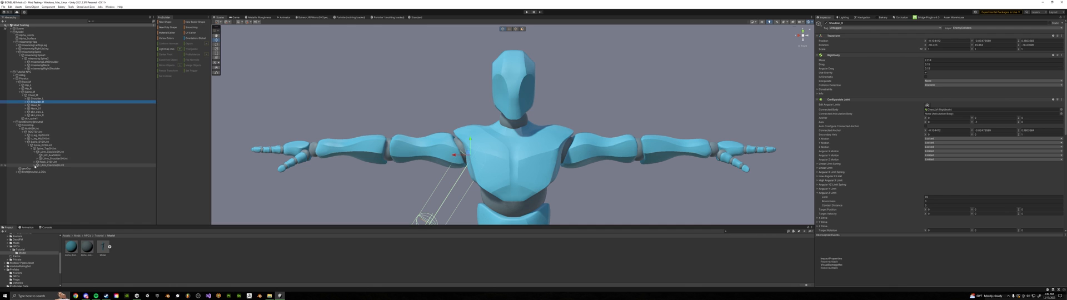
left_click(34, 165)
left_click(53, 169)
left_click(53, 158)
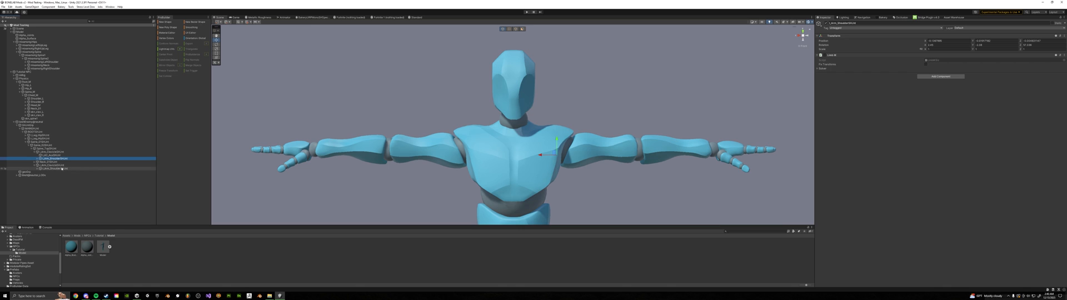
left_click(43, 98, "ctrl")
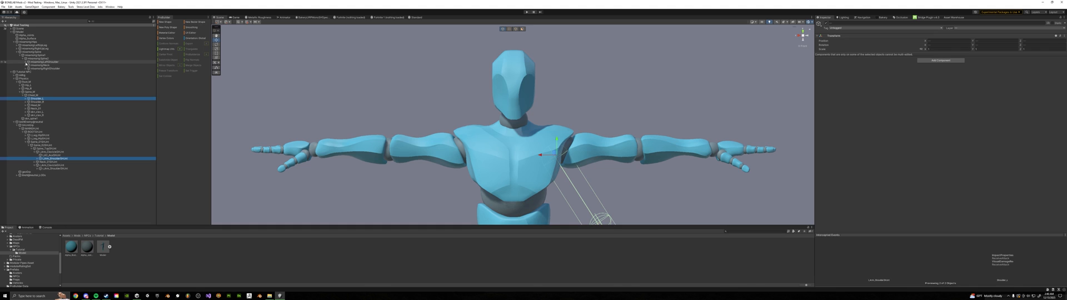
left_click(26, 62)
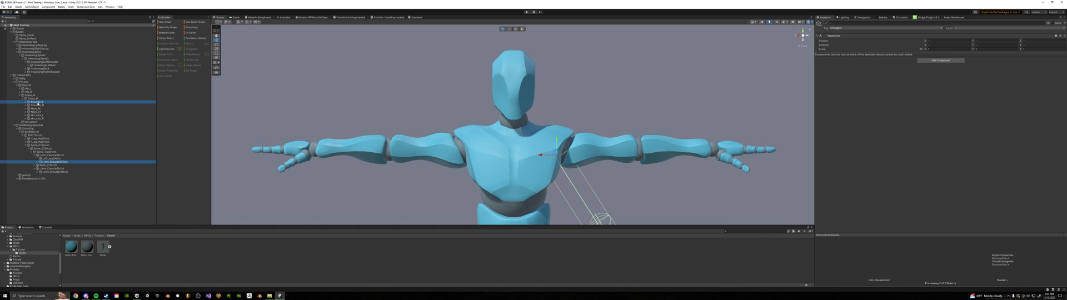
left_click_drag(70, 96, 56, 65)
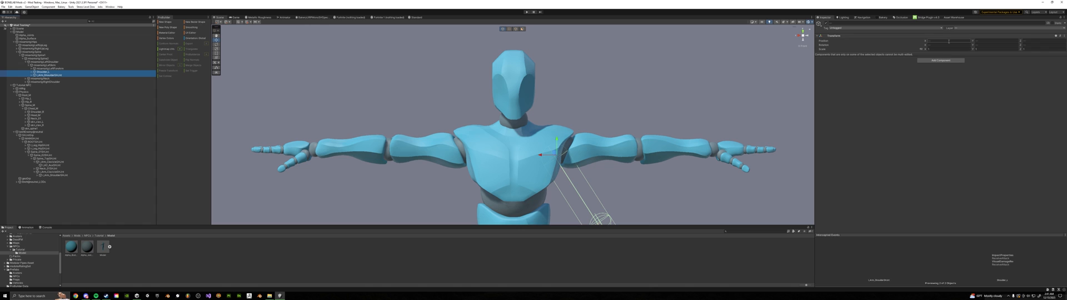
Set the position of both left shoulder objects to 0, 0, 0
left_click(948, 41)
type("0")
left_click(994, 41)
type("0")
left_click(1036, 41)
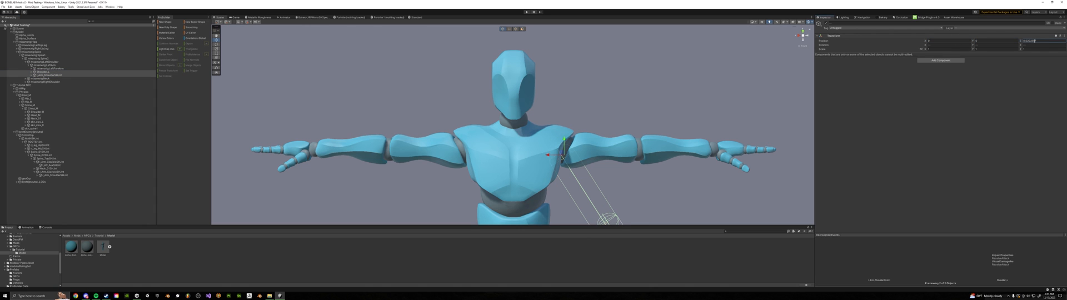
type("0")
Rotate the left shoulder bone and joint to line up with the custom model's upper arm from the front and above
middle_click_drag(716, 130, 562, 104)
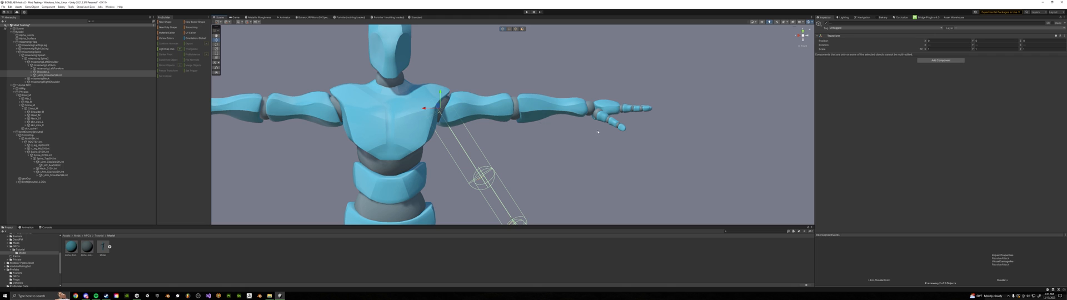
key("e")
left_click_drag(450, 122, 474, 102)
left_click(803, 31)
middle_click_drag(582, 165, 549, 148)
left_click_drag(544, 147, 539, 142)
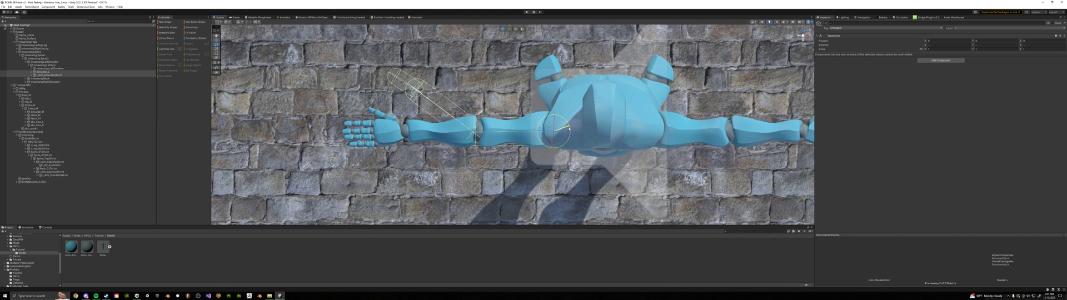
Parent the left elbow bone and joint under the custom rig's left forearm, zero their position and rotate them along the forearm
left_click(31, 72)
left_click(31, 85)
left_click(55, 88)
left_click(49, 78, "ctrl")
left_click_drag(49, 79, 51, 68)
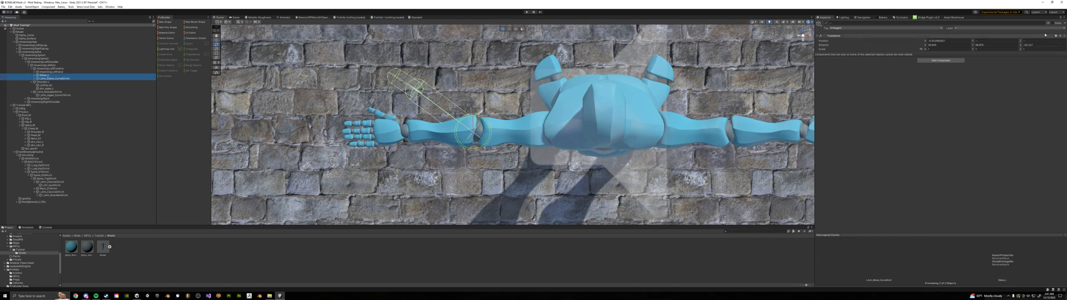
left_click(953, 42)
type("0")
left_click_drag(492, 143, 504, 129)
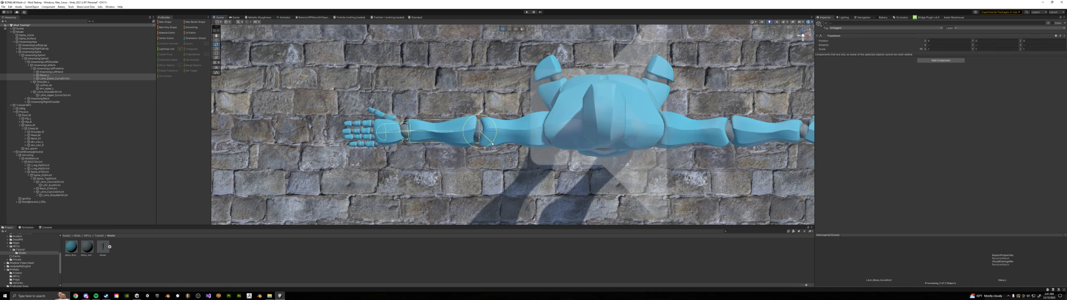
Parent the left wrist bone and hand joint under the custom rig's left hand and align them with the hand
left_click(34, 78)
left_click(34, 75)
left_click(51, 98)
left_click(49, 78, "ctrl")
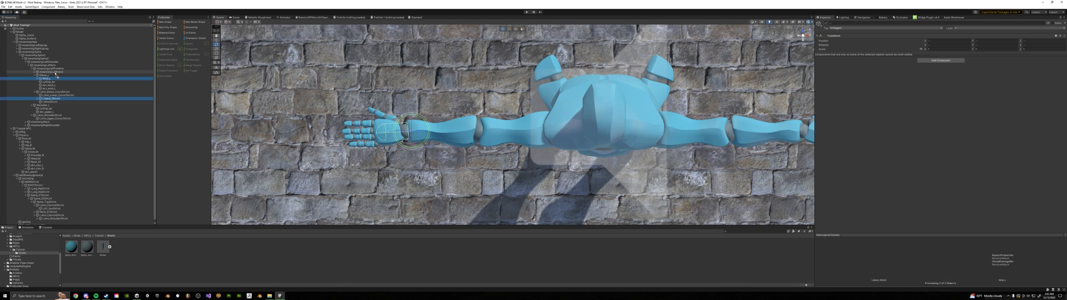
left_click_drag(55, 74, 55, 73)
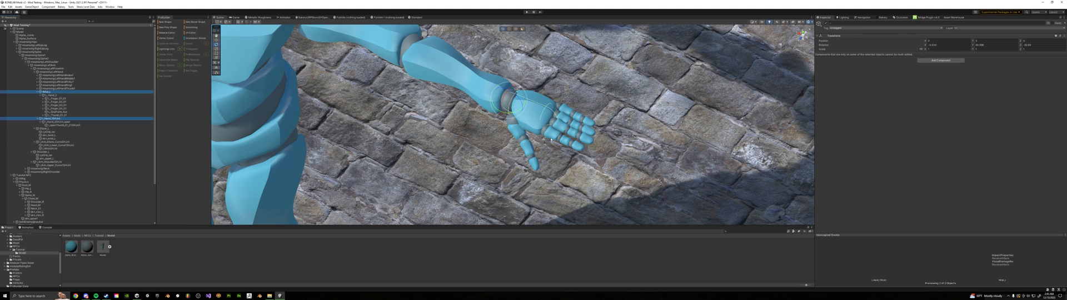
key("f")
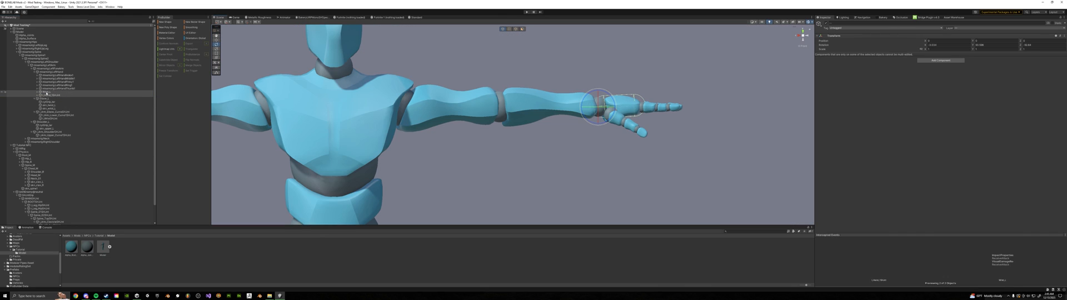
Return the left wrist, elbow and shoulder bones and joints to their original parents in the NPC's physics and skinned-mesh hierarchies
left_click_drag(45, 95, 49, 117)
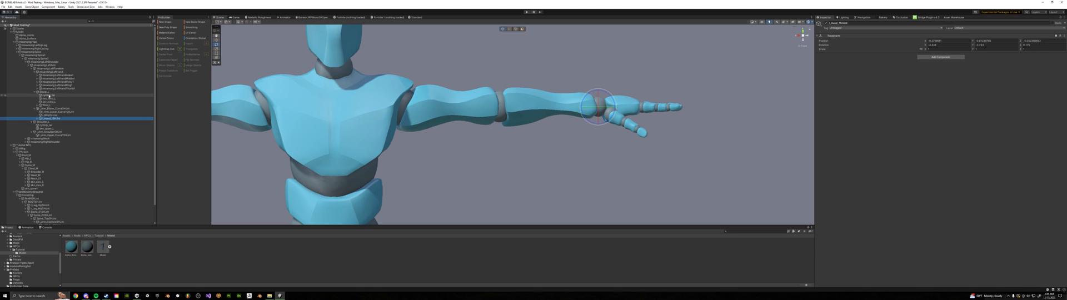
left_click(44, 92)
left_click_drag(44, 93, 46, 134)
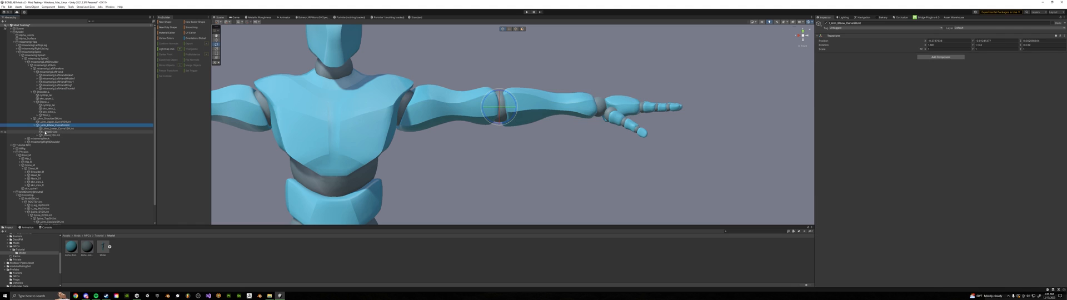
left_click(32, 93)
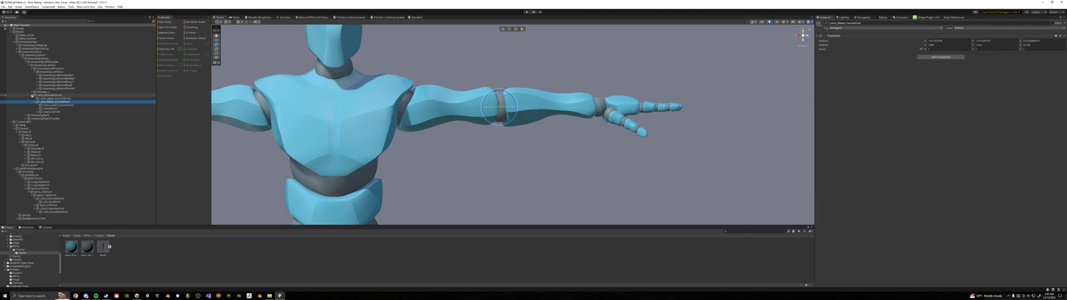
left_click(31, 95)
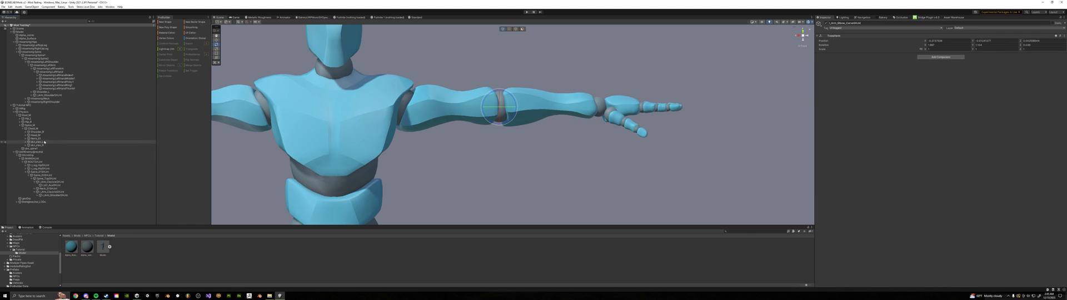
left_click_drag(43, 92, 58, 182)
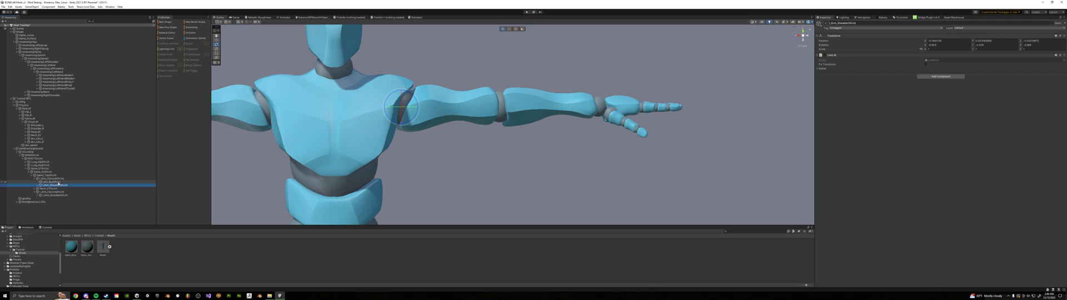
Parent the right shoulder bone and joint under the custom rig's right arm bone and rotate them along the arm
middle_click_drag(283, 139, 404, 142)
scroll(404, 141, "down", 5)
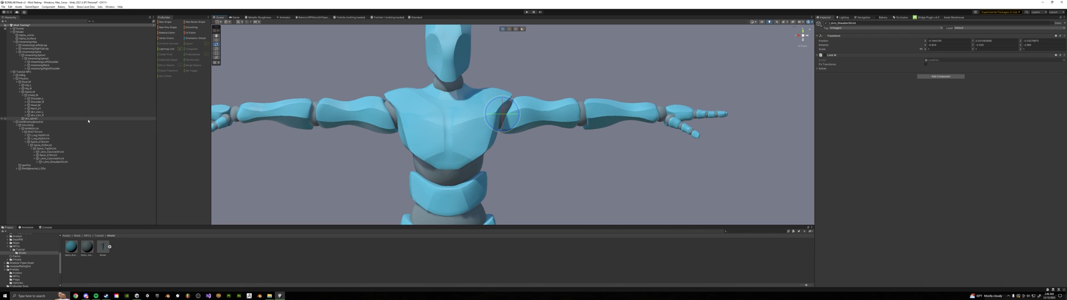
double_click(37, 98)
left_click(25, 68)
left_click(38, 105)
left_click(54, 165, "ctrl")
left_click_drag(54, 165, 49, 72)
left_click_drag(522, 105, 541, 137)
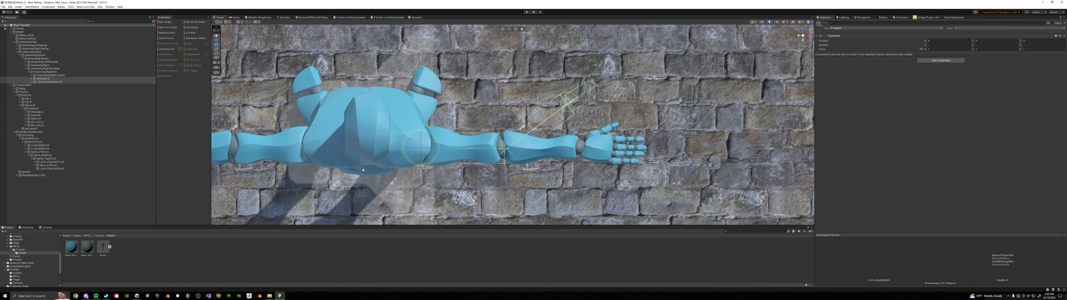
Return the aligned right arm bones and joints to their original parents in the NPC's hierarchies
left_click(35, 78)
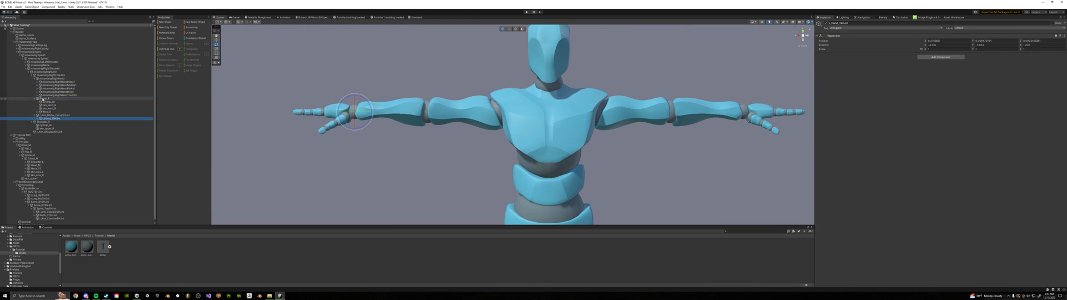
left_click_drag(50, 98, 67, 173)
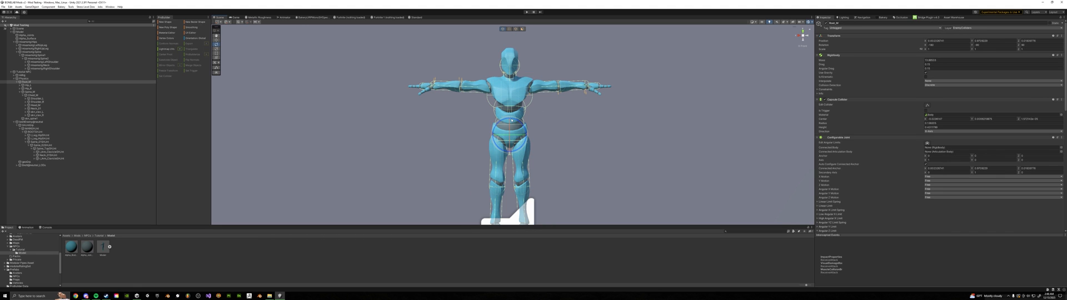
Narrow the Chest_M capsule collider from both sides to fit the custom model's torso
scroll(497, 93, "up", 5)
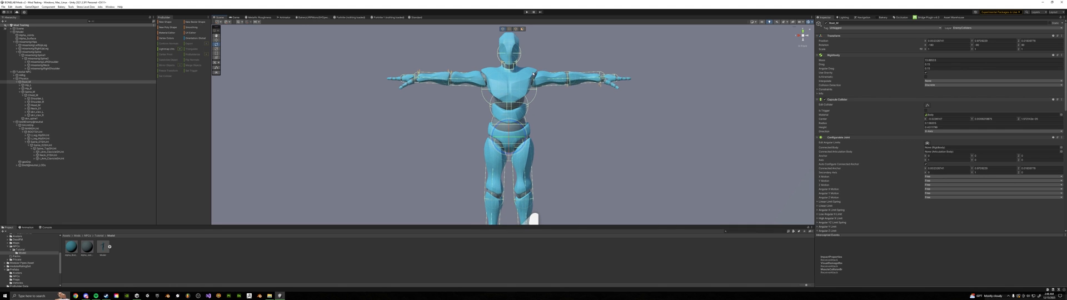
left_click(519, 135)
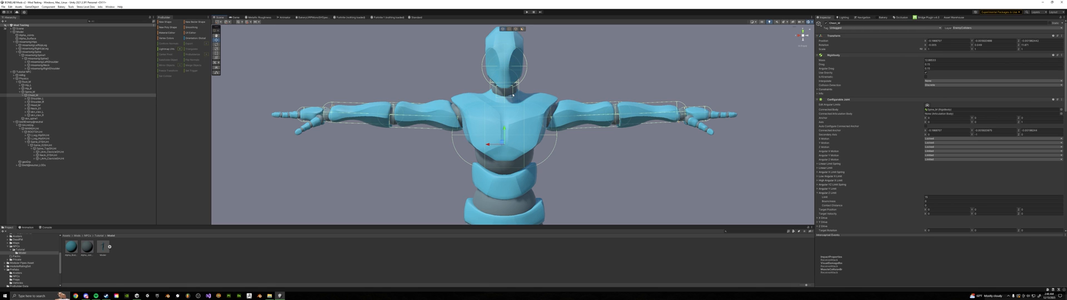
scroll(510, 150, "down", 3)
middle_click_drag(510, 150, 515, 70)
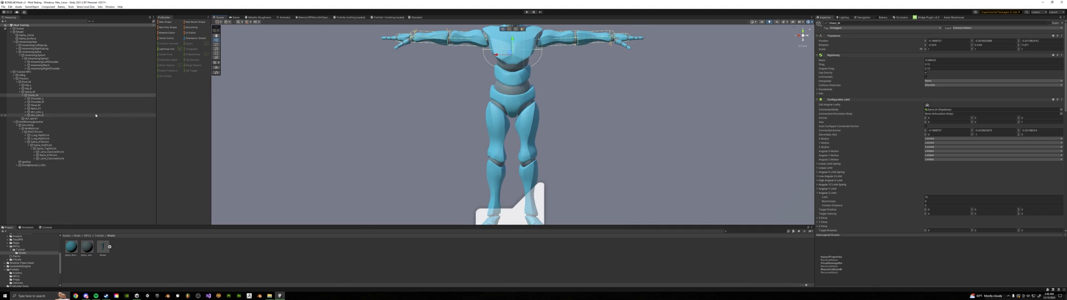
left_click(66, 78)
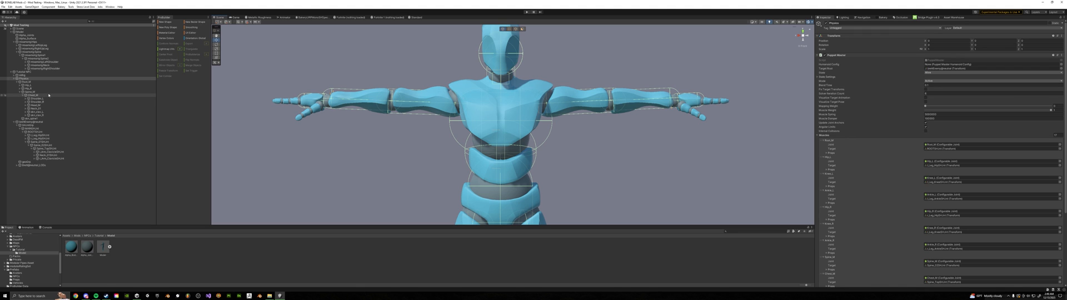
left_click(49, 95)
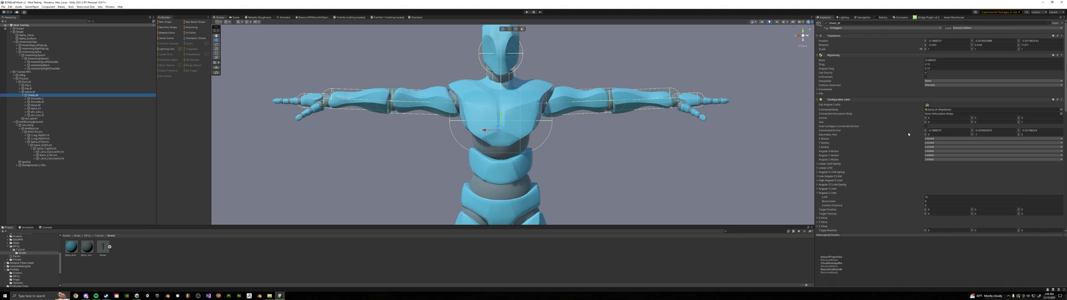
scroll(830, 97, "down", 10)
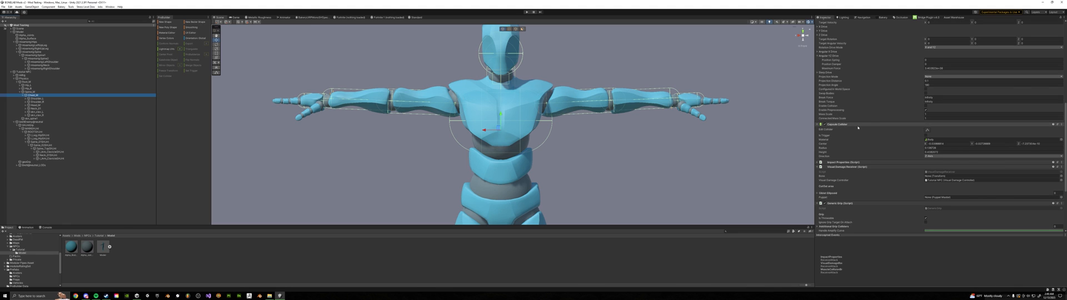
left_click(926, 130)
scroll(489, 108, "up", 2)
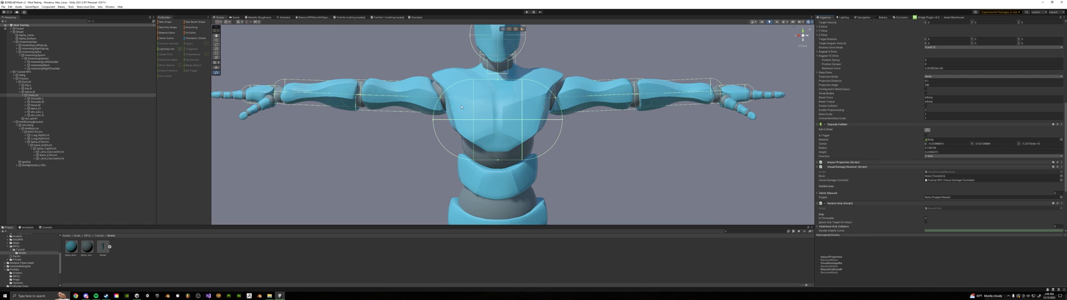
left_click_drag(434, 121, 448, 121)
left_click_drag(563, 120, 547, 120)
middle_click_drag(474, 106, 474, 146)
Examine from the side how the Head_M collider fits the custom model's head
left_click(38, 102)
left_click(37, 106)
scroll(478, 94, "up", 3)
middle_click_drag(478, 95, 473, 160)
left_click_drag(488, 101, 488, 75)
left_click(807, 36)
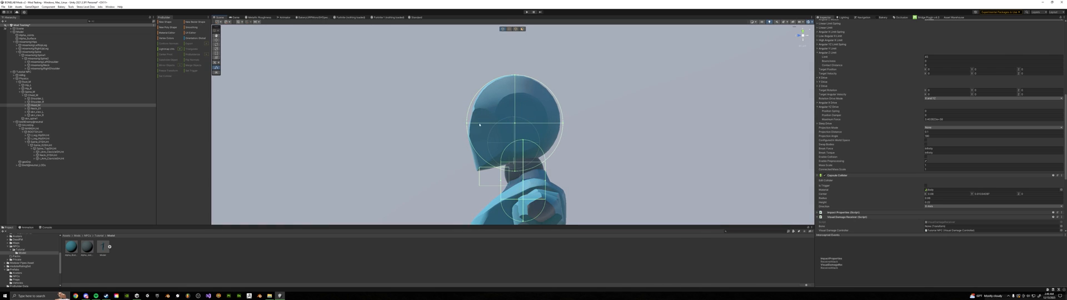
scroll(466, 125, "up", 1)
middle_click_drag(467, 125, 488, 94)
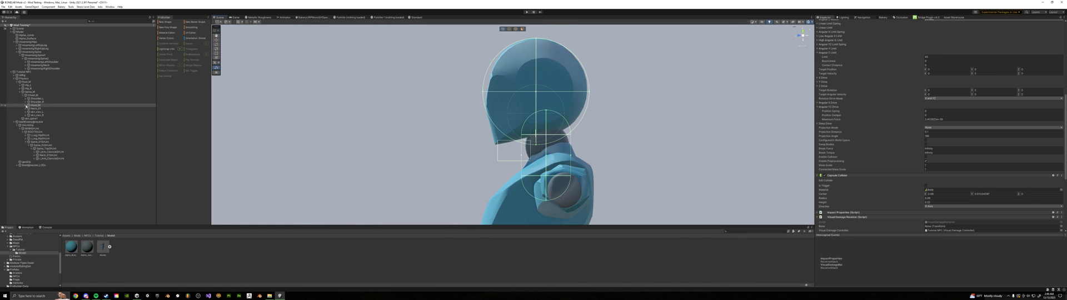
Examine the jaw object's box collider and configurable joint settings below the head
left_click(25, 105)
left_click(38, 108)
left_click(927, 143)
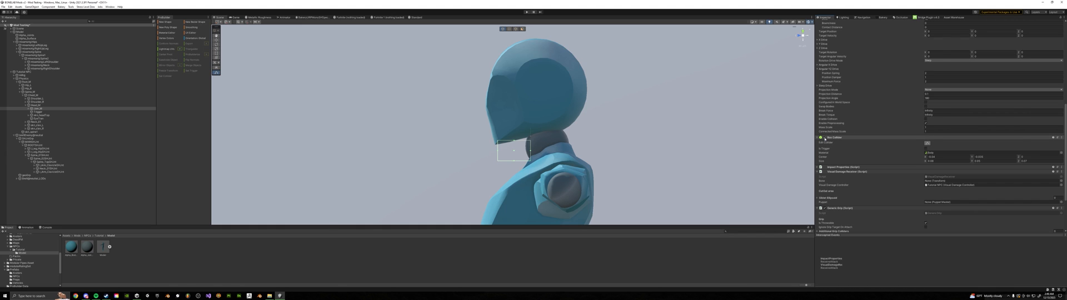
scroll(855, 98, "up", 6)
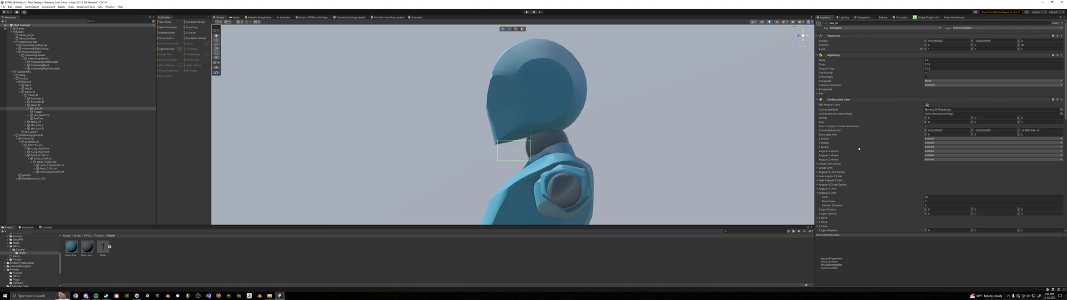
left_click(929, 151)
left_click(893, 159)
left_click(833, 99)
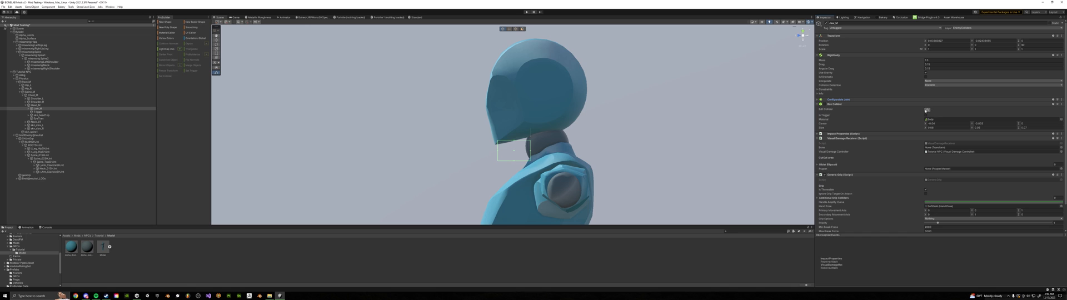
Parent the custom rig's left upper leg, lower leg and foot bones under the matching NPC left hip, knee and ankle joints
double_click(26, 81)
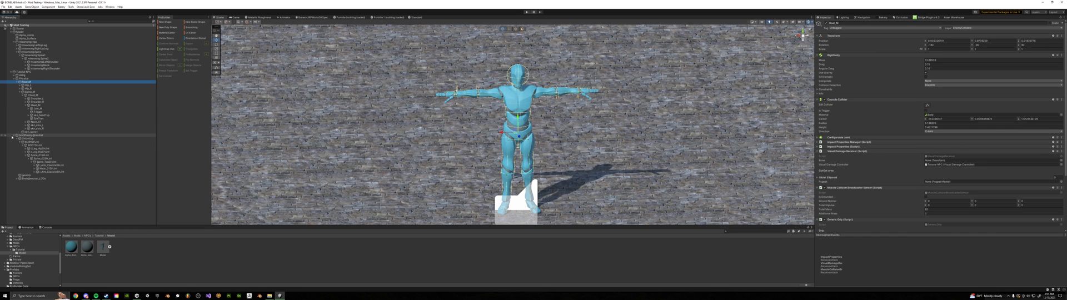
left_click(14, 135)
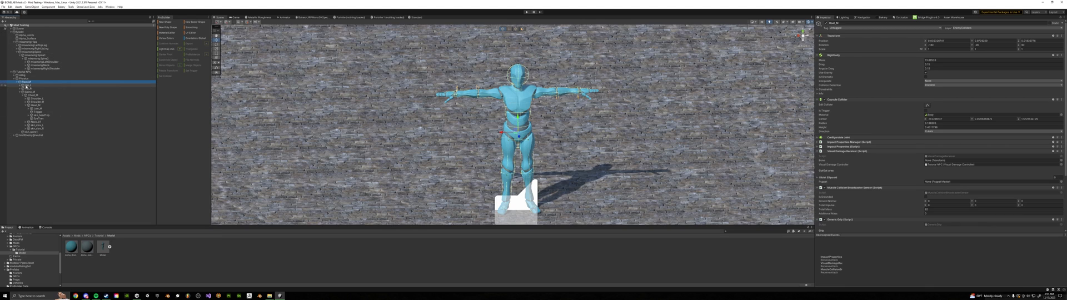
left_click(20, 91)
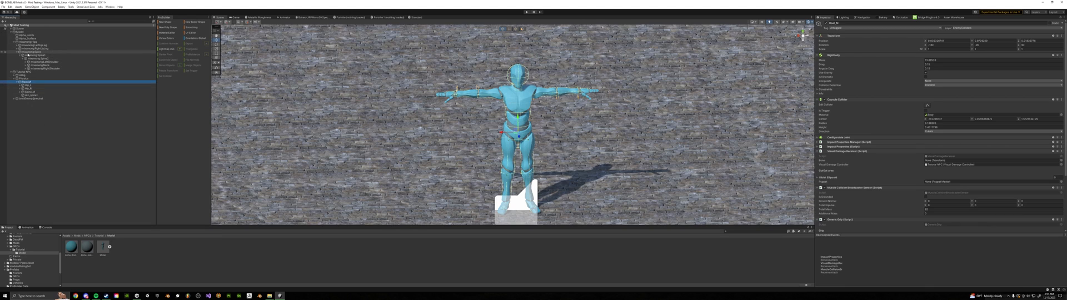
left_click(34, 45)
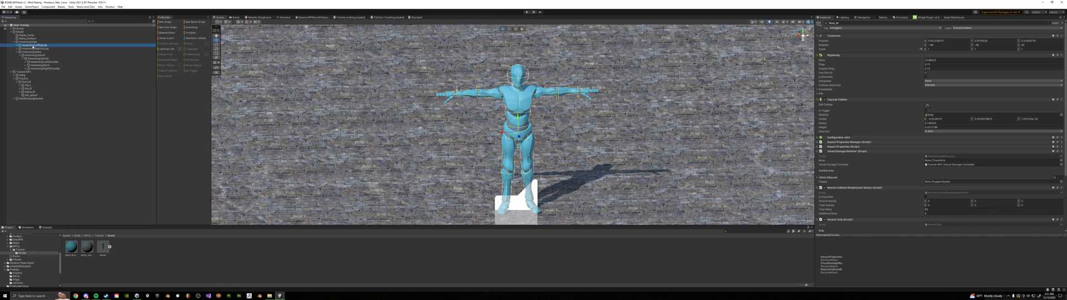
left_click_drag(34, 87, 33, 85)
left_click(23, 88)
left_click_drag(42, 99, 38, 89)
key("Right")
left_click_drag(45, 105, 40, 92)
left_click(30, 82)
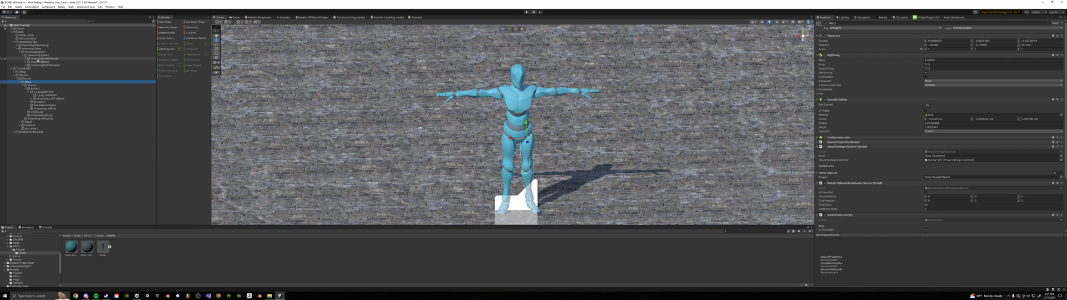
Parent the custom rig's right upper leg, lower leg and foot bones under the matching NPC right leg joints
key("Left")
left_click(23, 88)
left_click_drag(53, 47, 38, 89)
left_click(29, 101)
left_click_drag(44, 105, 41, 92)
left_click(20, 82)
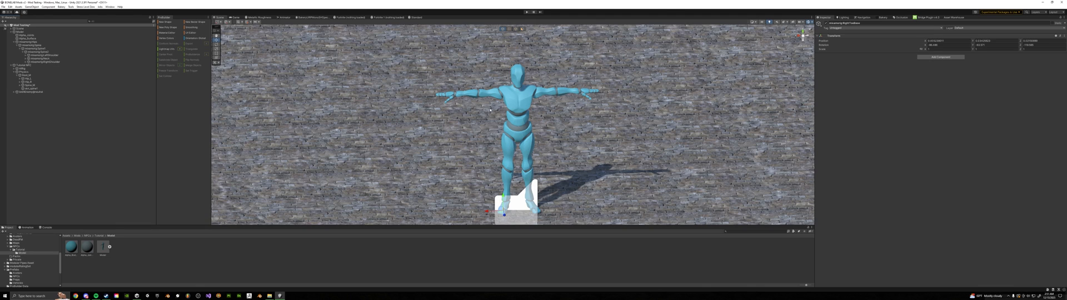
Move the custom model's two skinned mesh objects into the geometry group of the NPC's skinned-mesh hierarchy
left_click(14, 92)
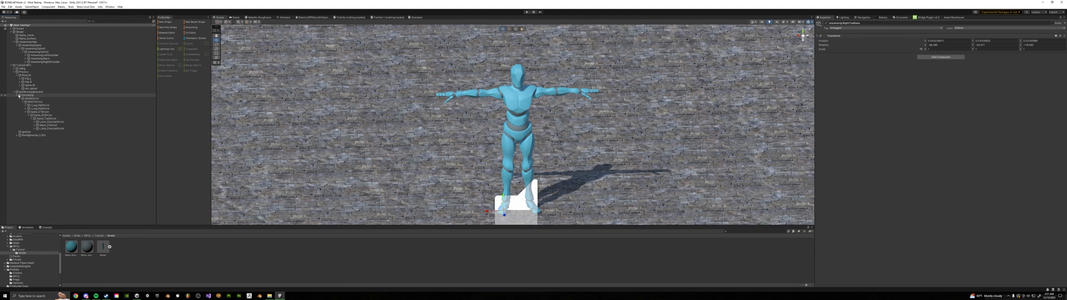
left_click(33, 39)
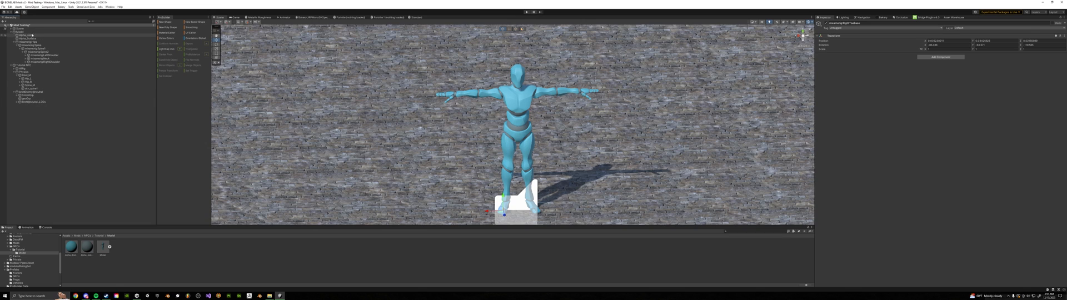
left_click(32, 35, "shift")
left_click_drag(28, 39, 105, 101)
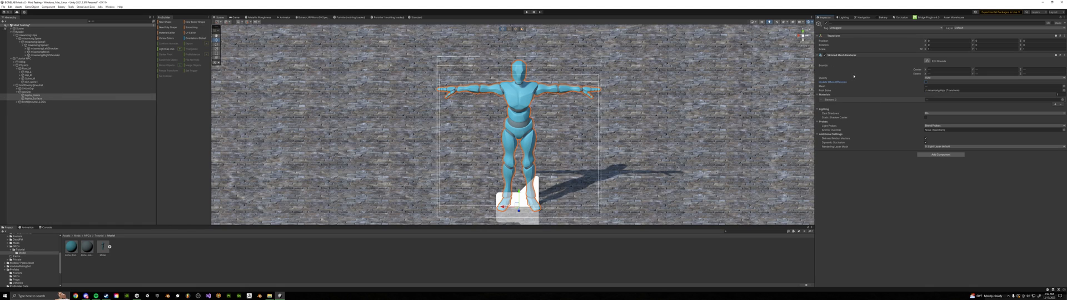
mouse_move(835, 83)
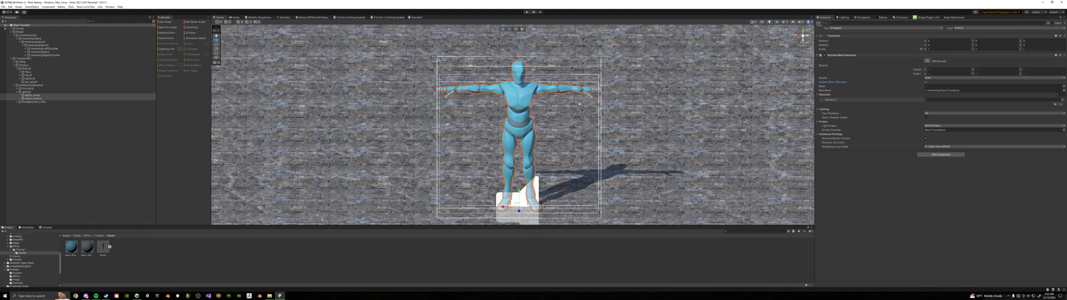
left_click(27, 92)
left_click(14, 85)
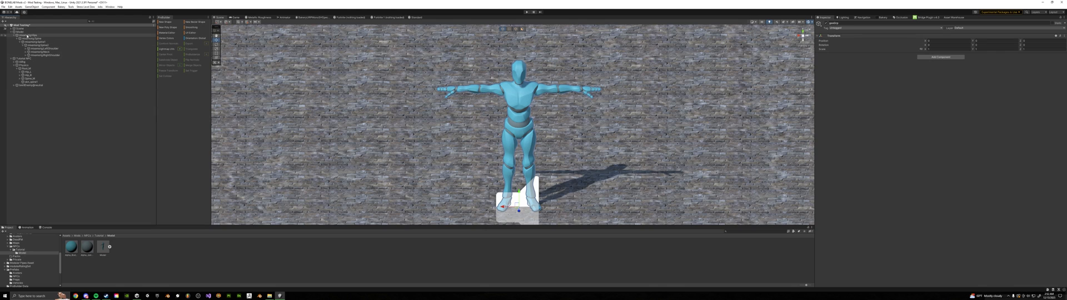
Parent the mixamorig:Hips bone under Root_M and delete the leftover custom model object
left_click_drag(26, 35, 23, 65)
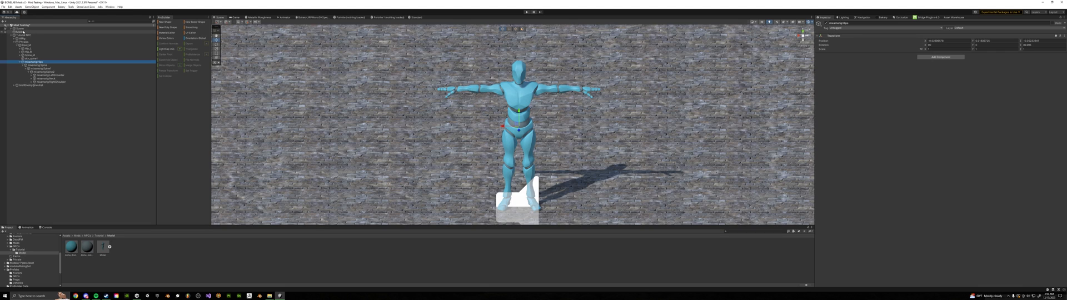
left_click(17, 32)
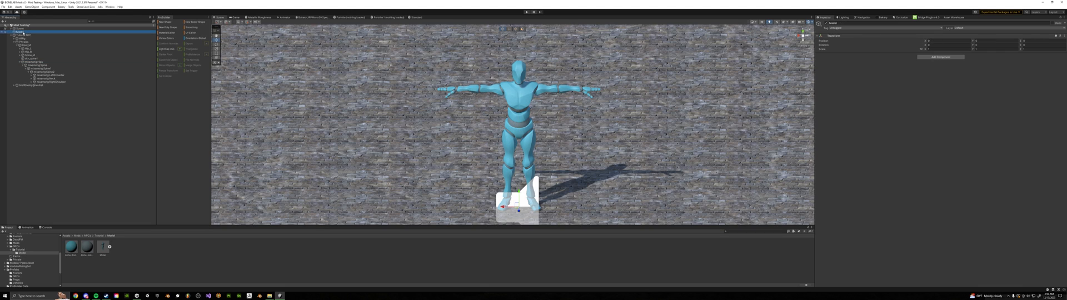
key("Delete")
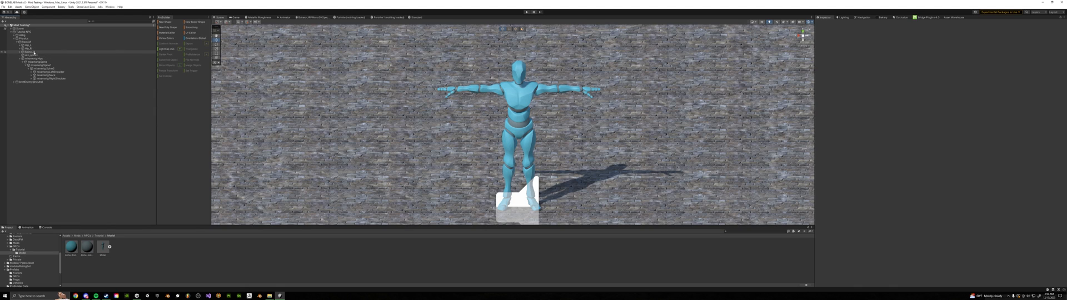
Parent the mixamorig:Spine bone under Spine_M and mixamorig:Spine2 under Chest_M
left_click(47, 61)
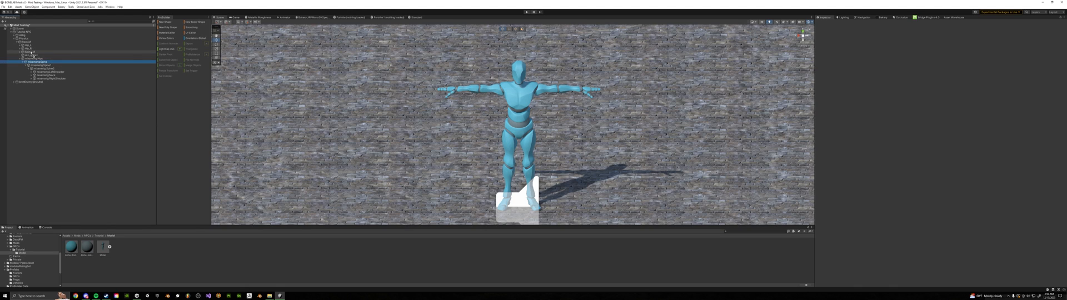
left_click(20, 51)
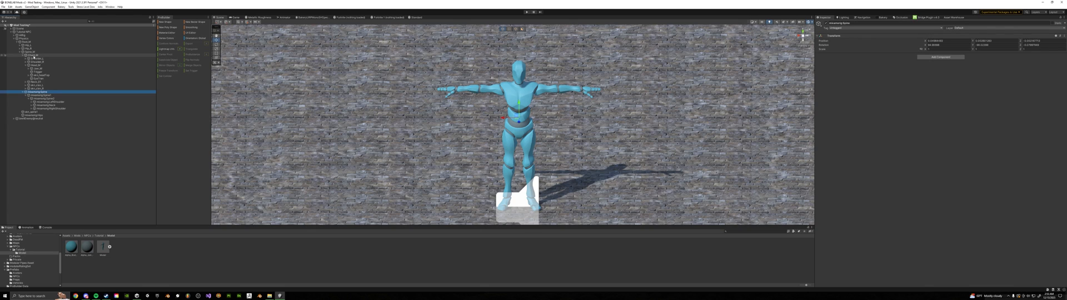
left_click(55, 99)
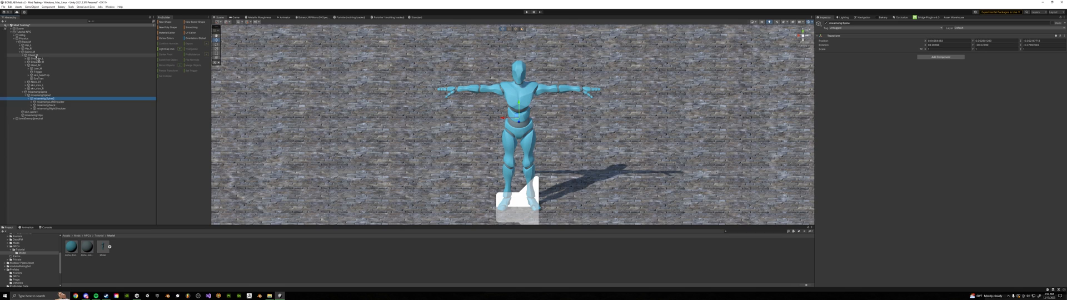
left_click_drag(36, 57, 37, 56)
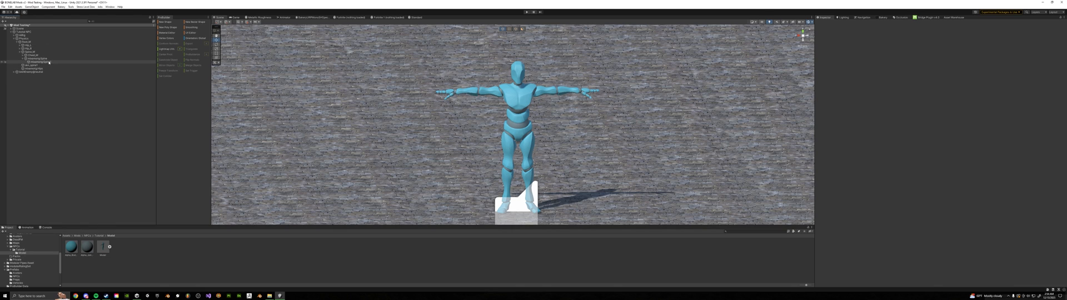
Reparent mixamorig:Spine1 directly under Spine_M and move mixamorig:Spine back under mixamorig:Hips
left_click(46, 59)
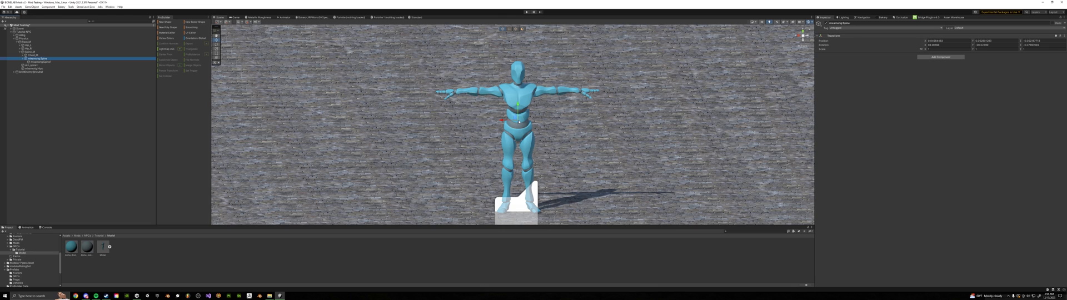
left_click(29, 52)
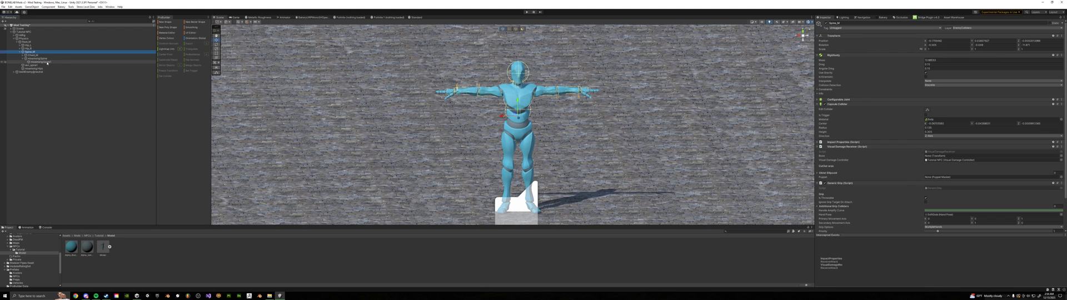
left_click(47, 61)
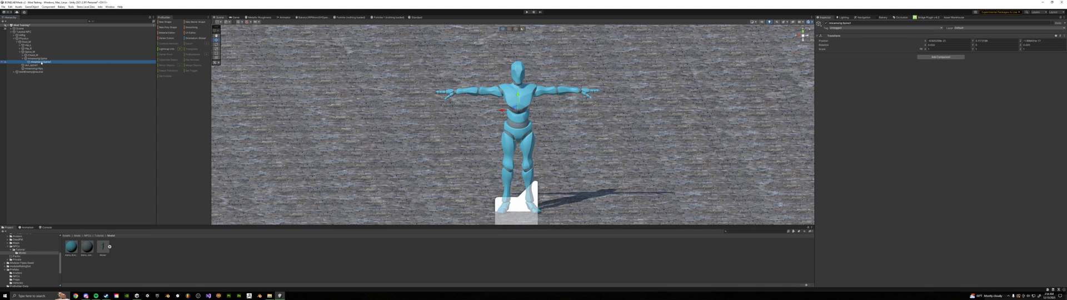
left_click(40, 59)
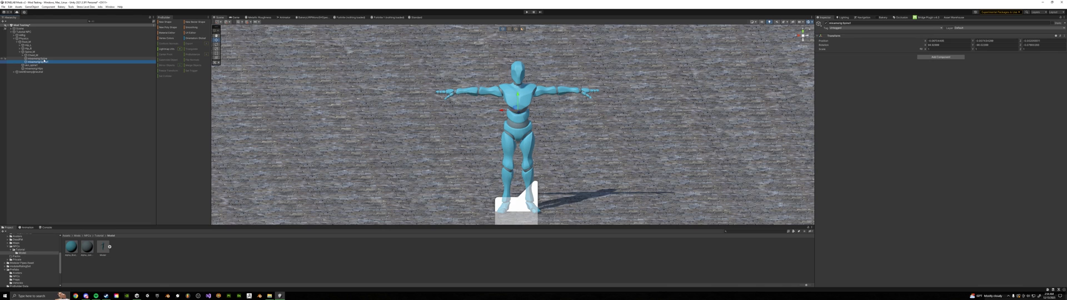
left_click_drag(41, 59, 36, 69)
Parent the custom rig's left arm, forearm and hand bones under the NPC's left shoulder, elbow and wrist joints
left_click(20, 65)
left_click(23, 55)
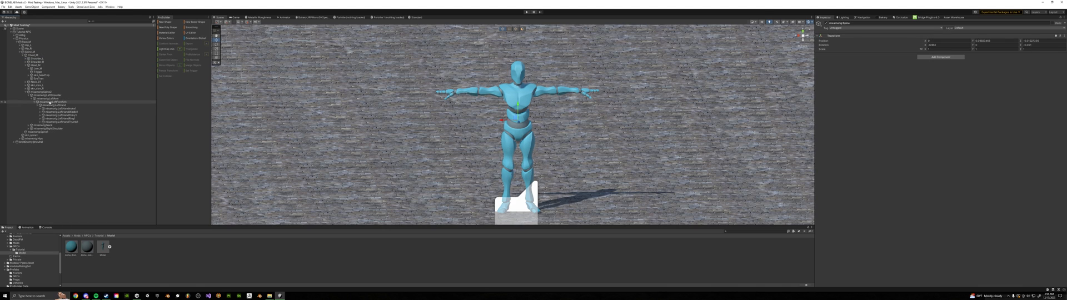
left_click_drag(53, 100, 38, 59)
left_click_drag(50, 88, 46, 82)
left_click(25, 59)
Parent the custom rig's right arm, forearm and hand bones under the NPC's right shoulder, elbow and wrist joints
left_click(29, 102)
left_click_drag(50, 105, 39, 62)
left_click_drag(51, 92, 44, 76)
left_click_drag(52, 92, 37, 65)
left_click(25, 63)
left_click(28, 99)
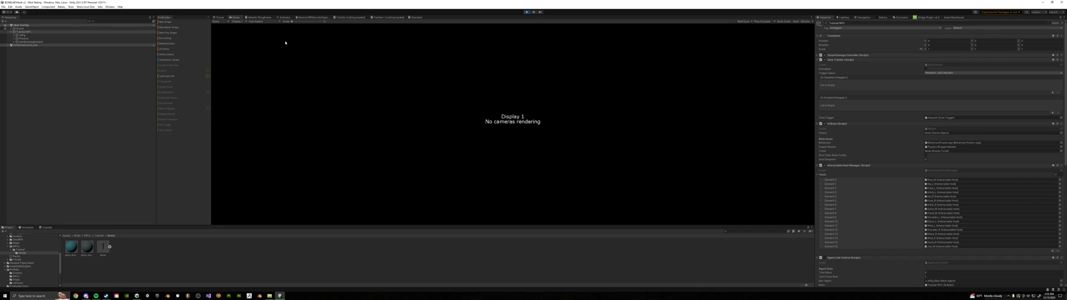
Test the NPC's ragdoll physics in Play mode by lifting it in the Scene view, and stop playback
left_click(219, 17)
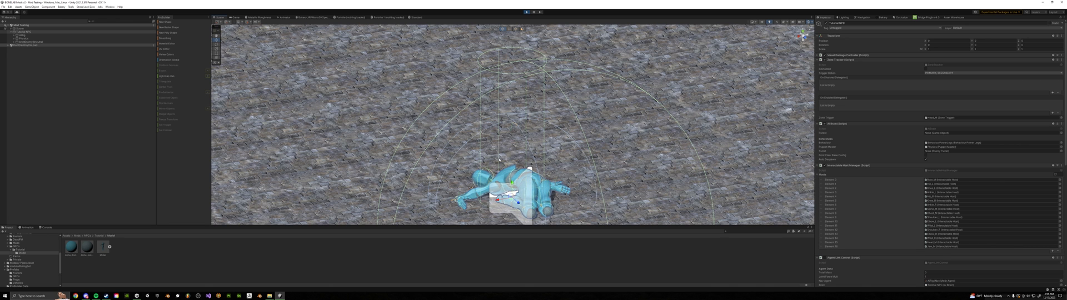
left_click_drag(499, 160, 517, 192, "alt")
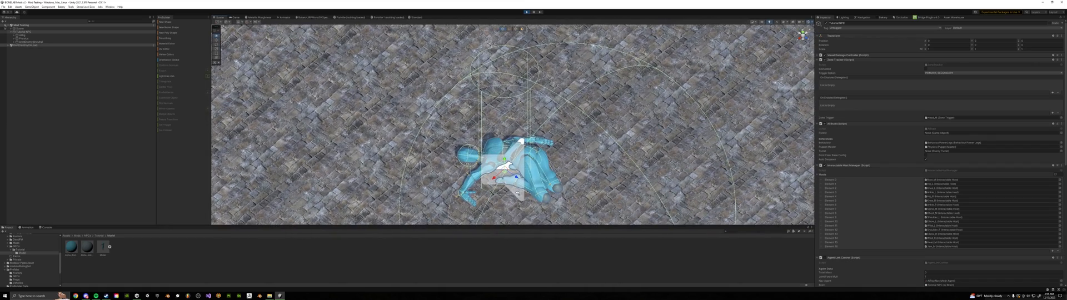
middle_click_drag(518, 195, 528, 157)
left_click(25, 33)
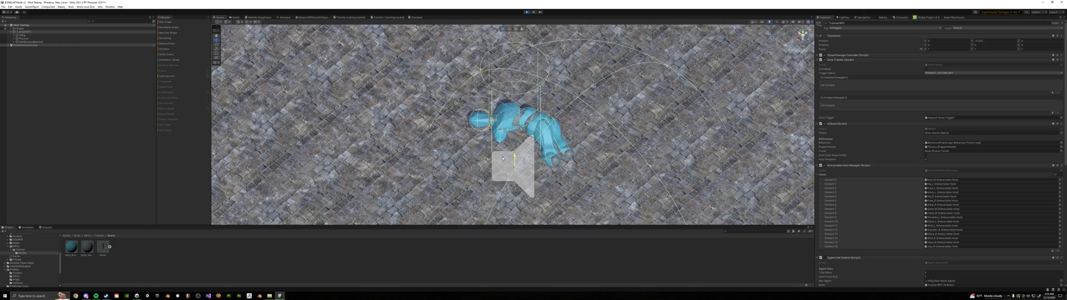
left_click_drag(495, 151, 502, 107)
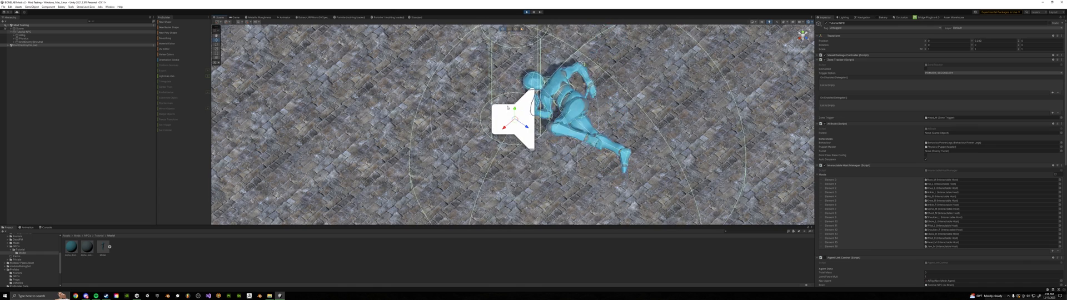
key("ctrl+p")
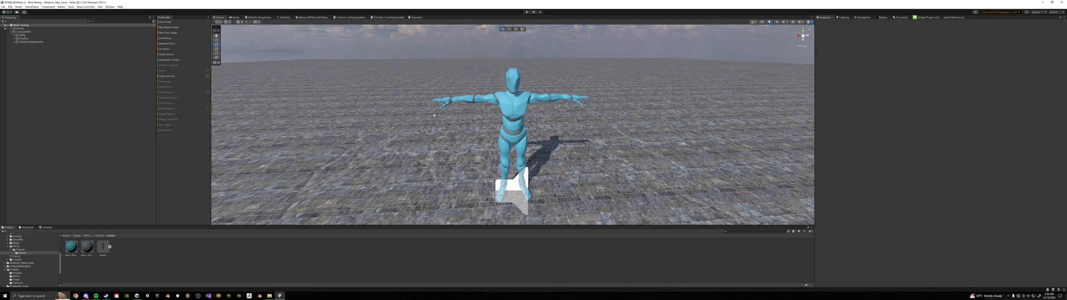
Assign an enemy config as the Default Config in the BehaviourPowerLegs object's script component
left_click(14, 36)
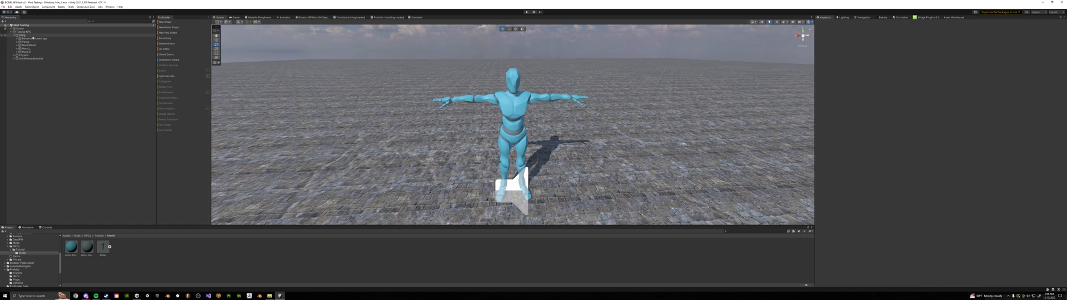
left_click(30, 39)
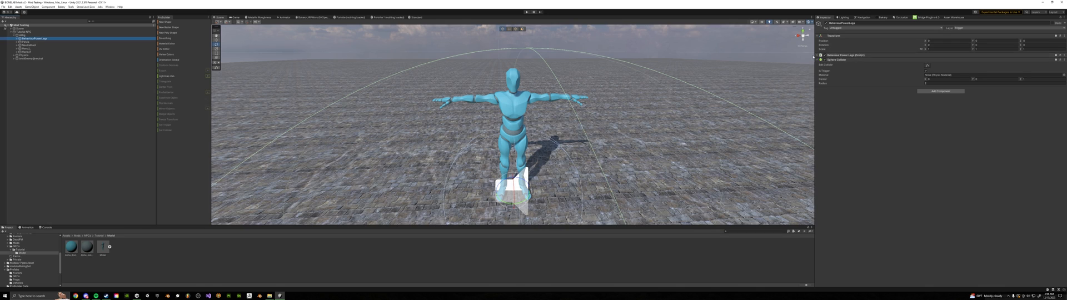
left_click(847, 56)
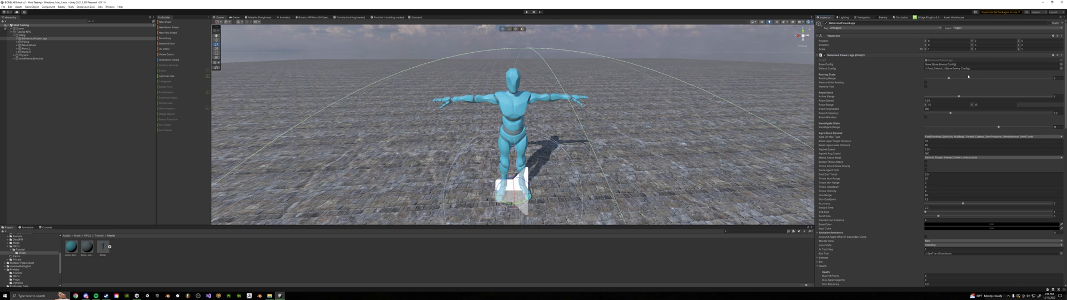
left_click(1060, 68)
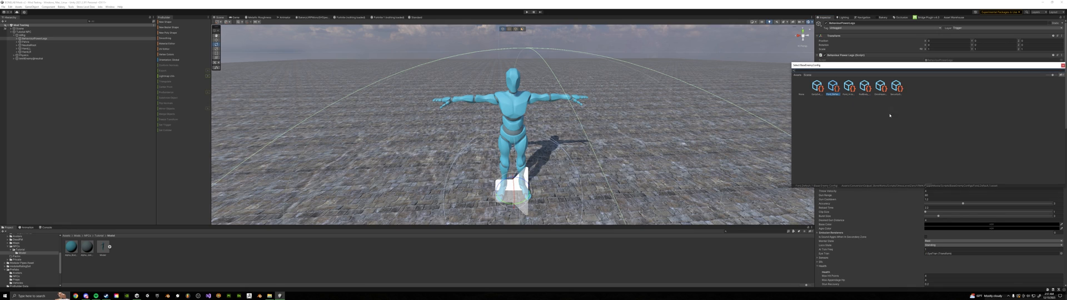
double_click(833, 86)
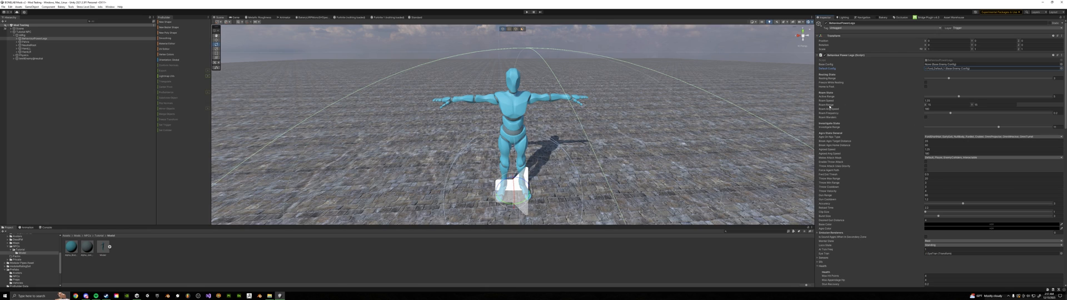
Examine the behaviour script's roam, investigate and agro settings, including the options for which NPC types it turns aggressive towards
left_click(934, 104)
scroll(870, 128, "down", 1)
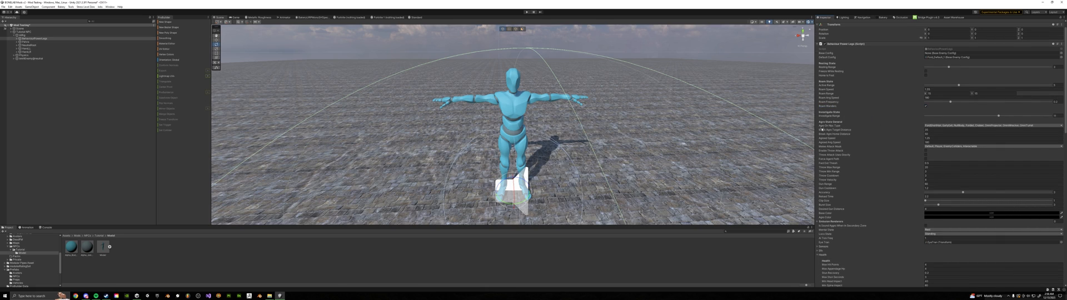
left_click(977, 126)
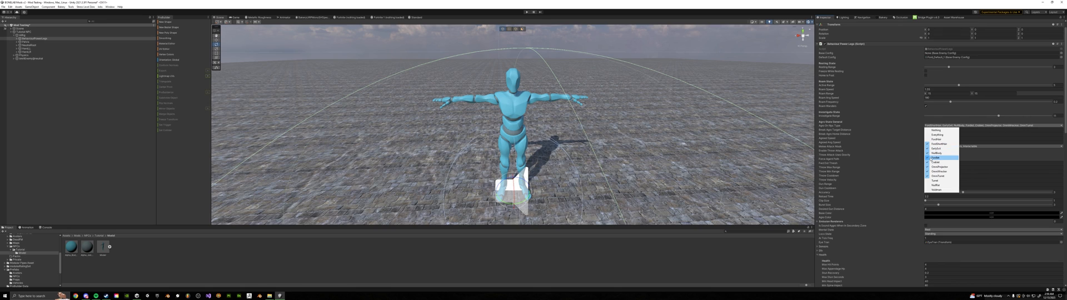
left_click(860, 125)
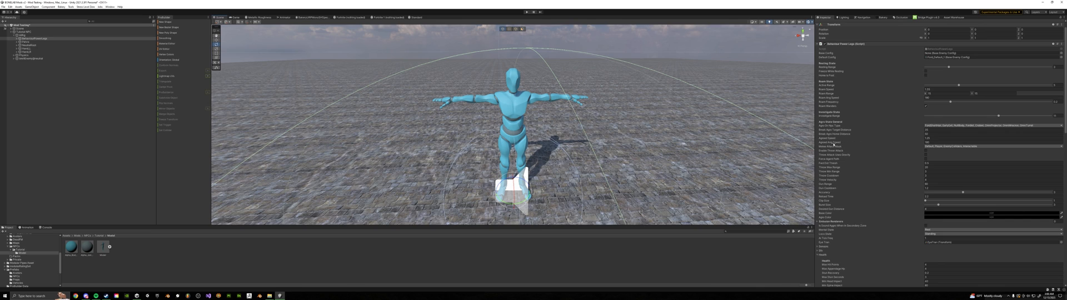
scroll(858, 138, "down", 1)
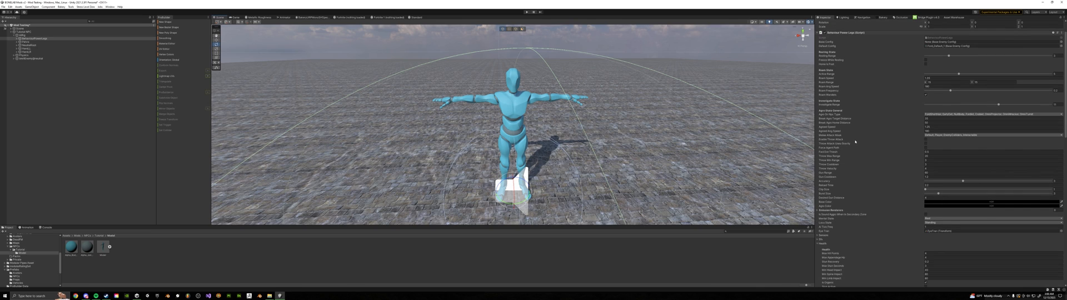
scroll(854, 141, "down", 1)
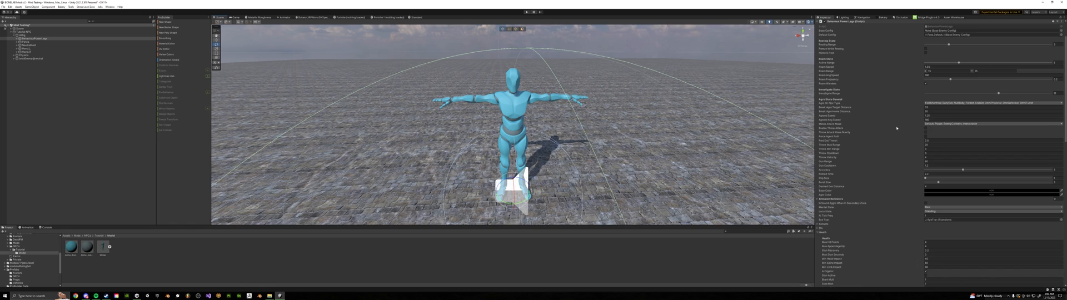
scroll(836, 107, "down", 3)
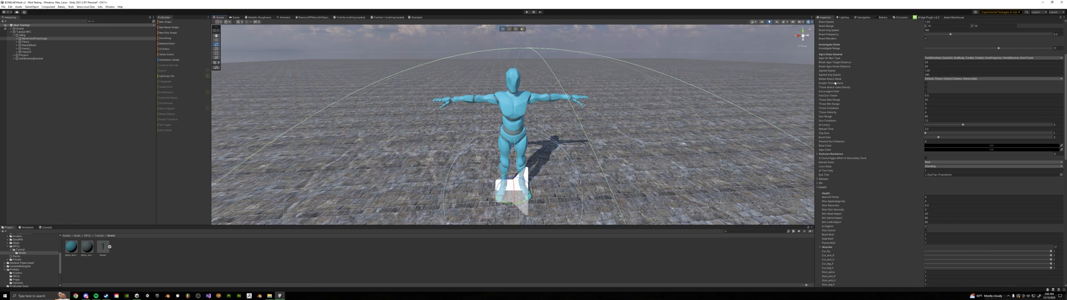
scroll(937, 113, "down", 1)
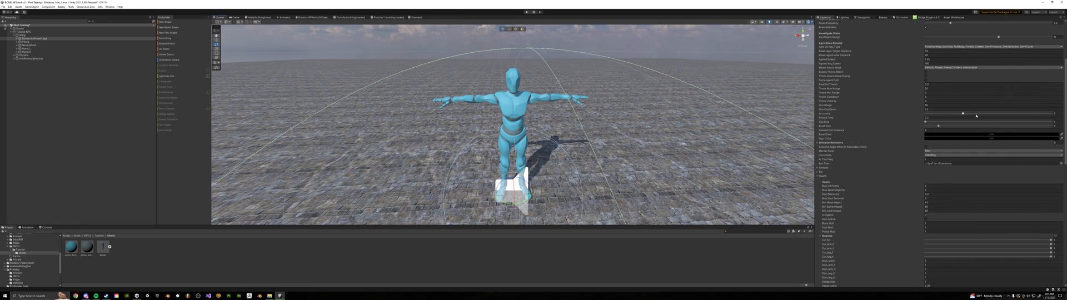
scroll(900, 116, "down", 3)
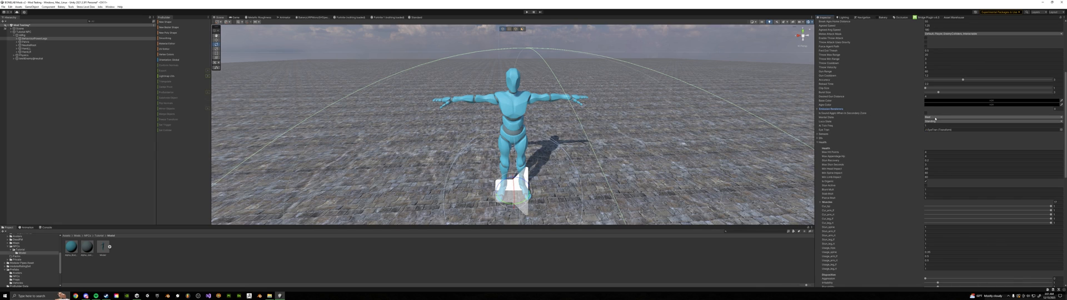
Set the behaviour script's Mental State to Roam and its Loco State to Standing
scroll(905, 110, "up", 4)
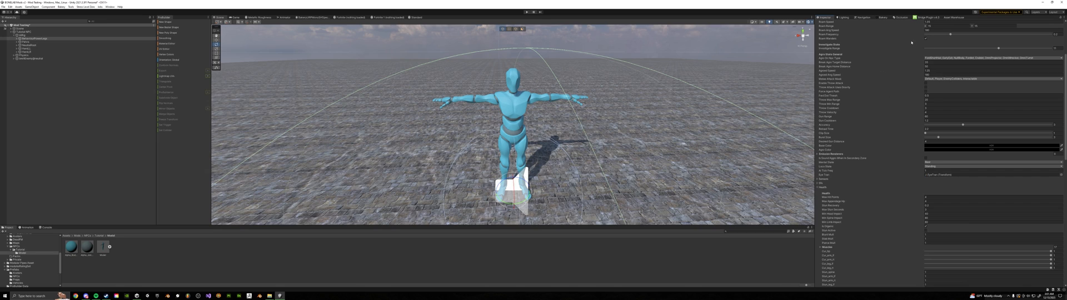
left_click(932, 163)
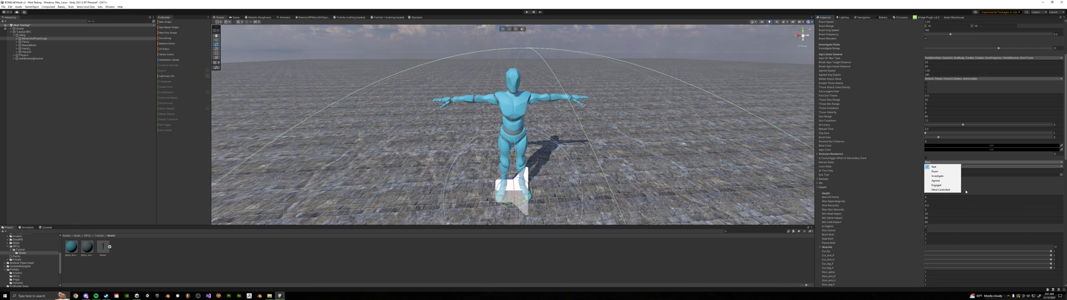
left_click(936, 172)
left_click(939, 166)
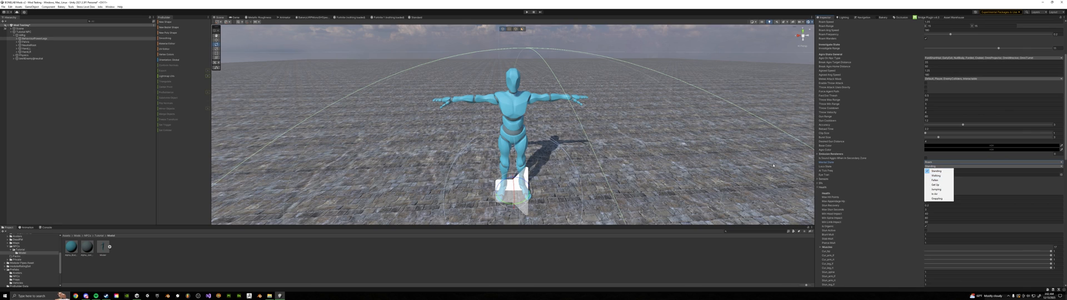
left_click(937, 171)
Examine the behaviour script's sensor fields and its sound effect fields, and collapse the sound effect section
scroll(818, 145, "down", 3)
left_click(818, 146)
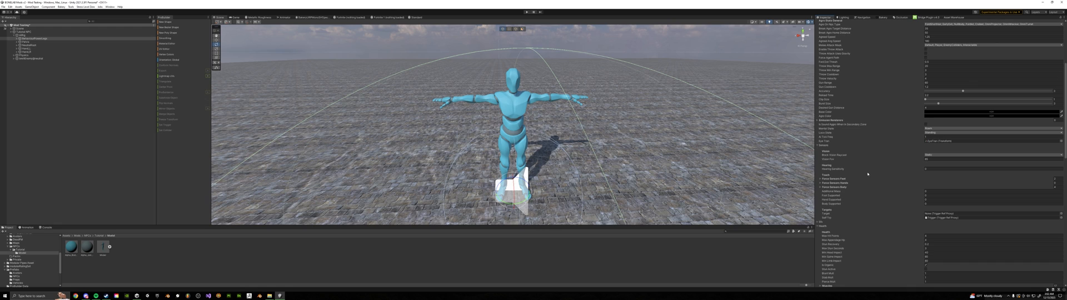
scroll(867, 174, "down", 5)
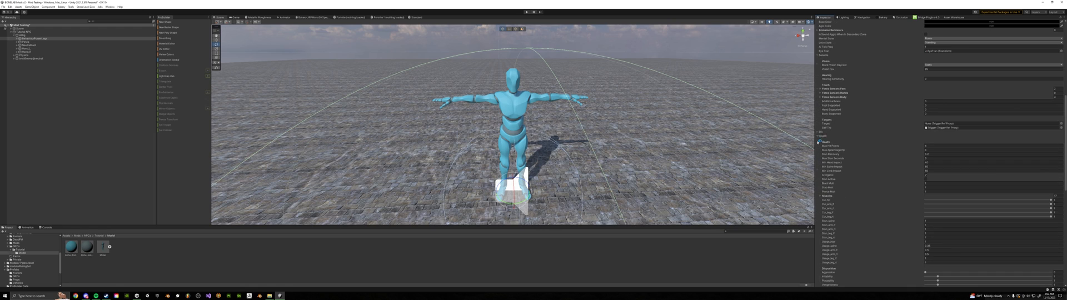
left_click(818, 133)
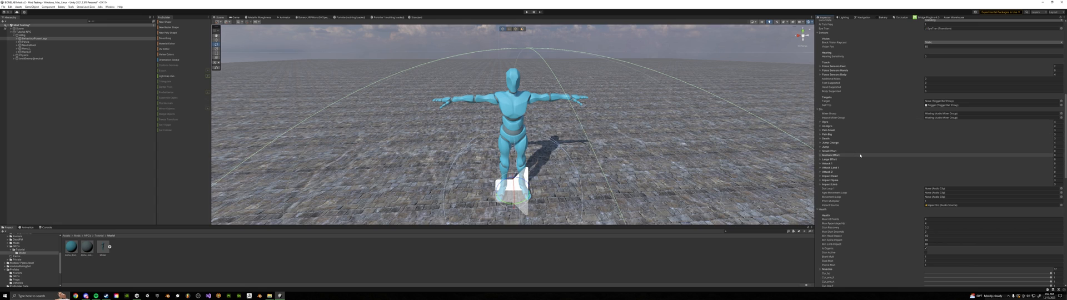
scroll(860, 156, "down", 1)
scroll(860, 156, "down", 1)
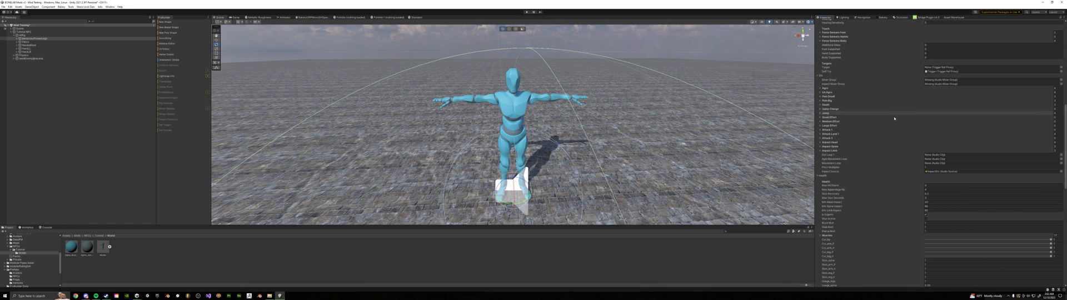
left_click(828, 75)
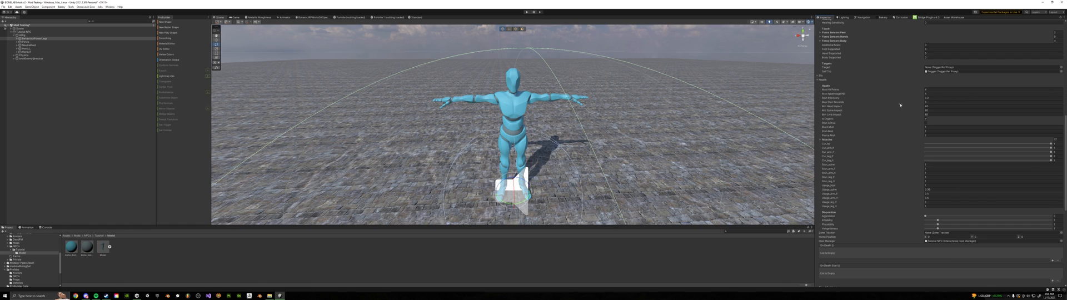
Try adding an entry to the first empty event list and browse the objects available for it
scroll(873, 94, "down", 3)
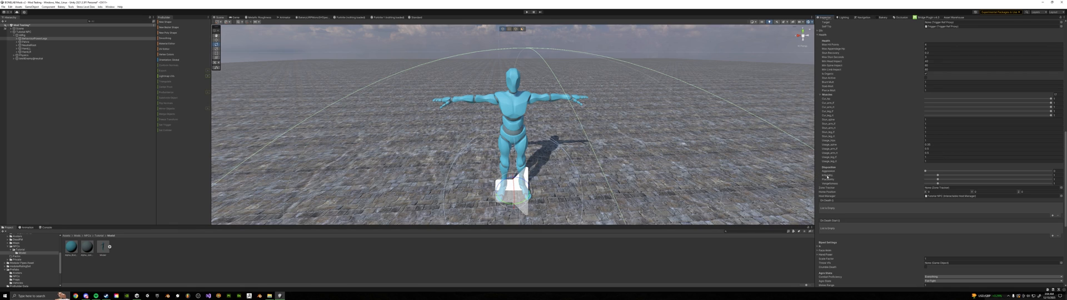
mouse_move(829, 180)
scroll(902, 184, "down", 5)
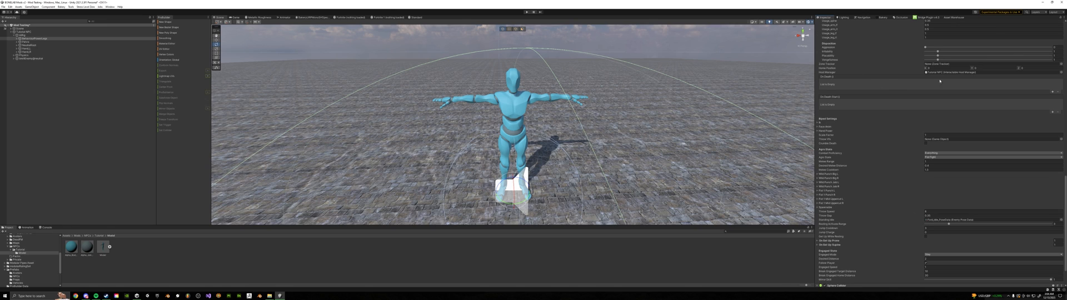
left_click(1052, 93)
left_click(851, 82)
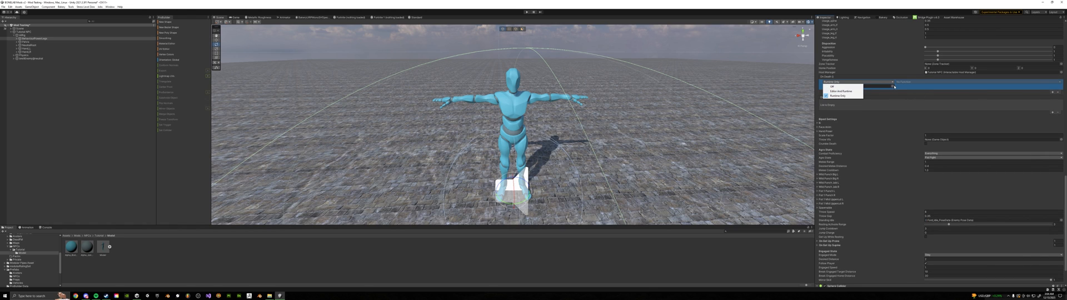
left_click(893, 86)
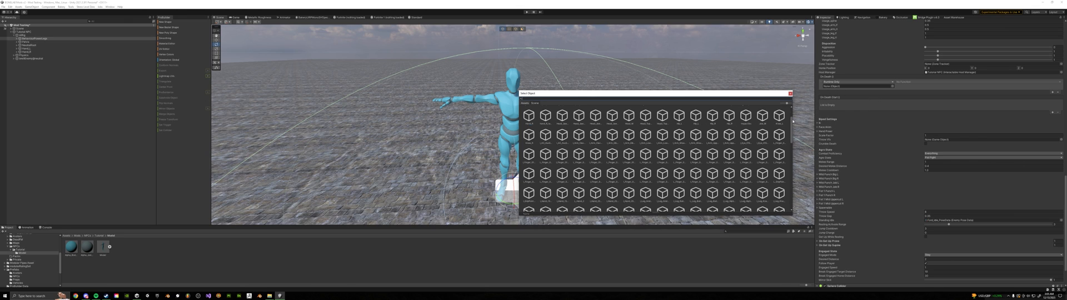
scroll(660, 157, "up", 1)
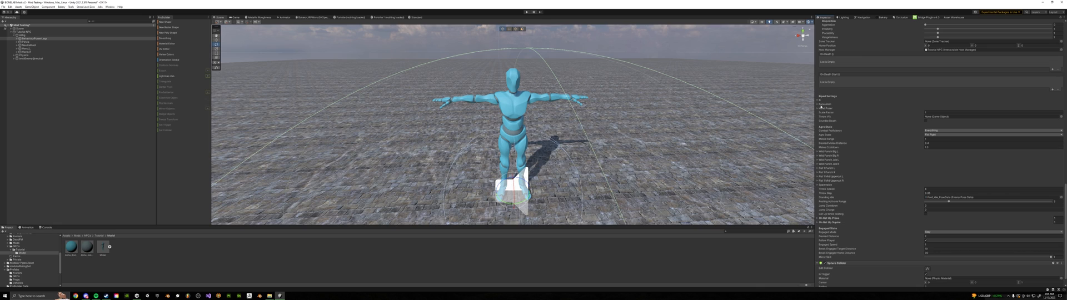
Empty the three-entry animation clip list in the Face Anim settings and collapse that list
left_click(817, 103)
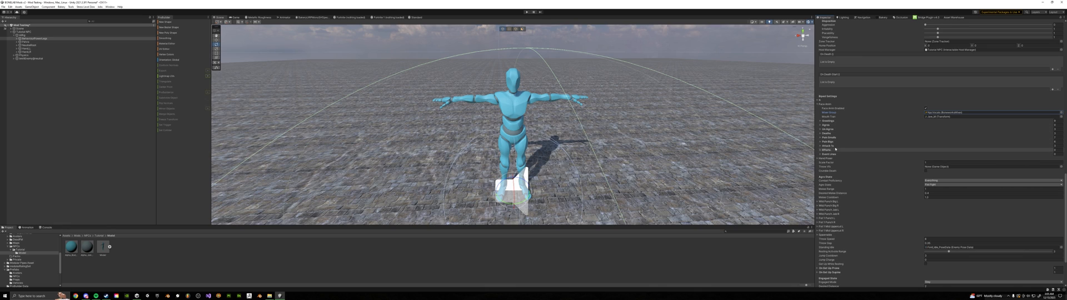
left_click(821, 146)
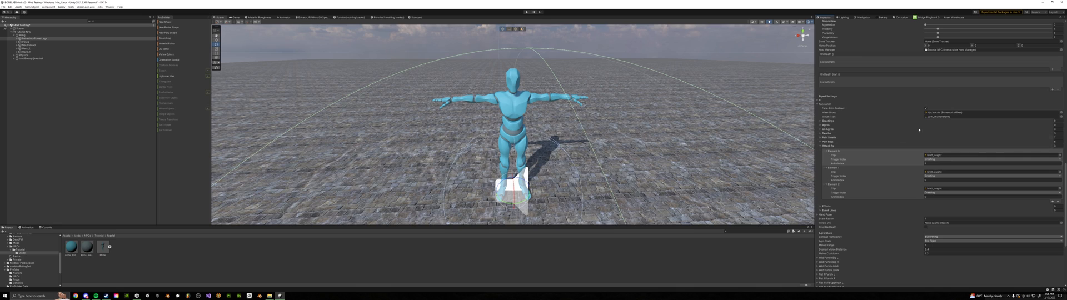
left_click(1055, 120)
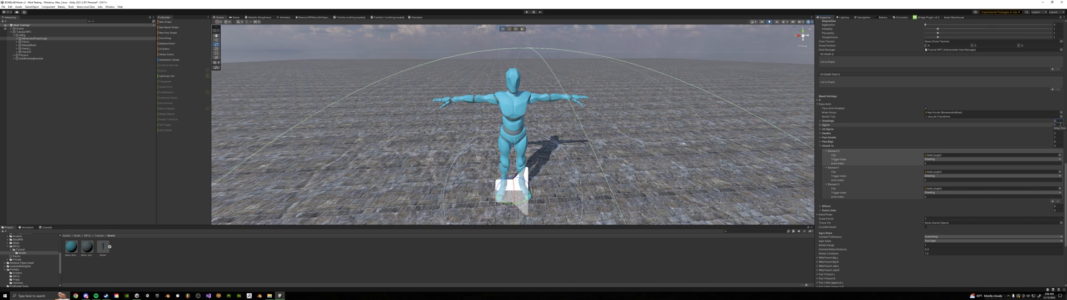
left_click(1055, 129)
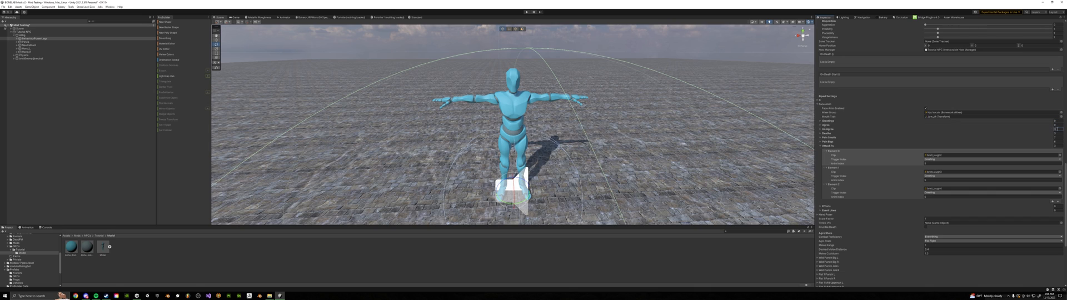
left_click(831, 147)
Switch the Agro State setting to the attack style listed just after Everything, disabling the style listed last
scroll(828, 143, "down", 3)
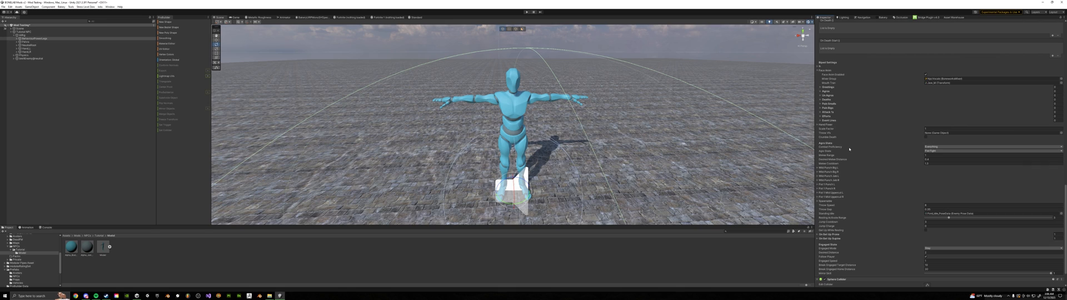
left_click(933, 150)
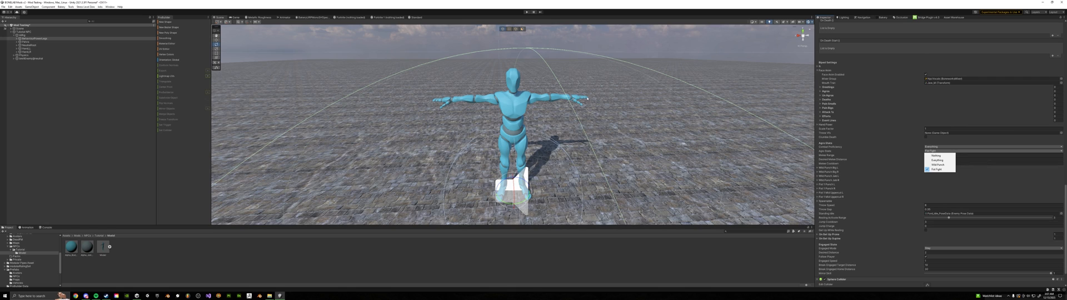
left_click(944, 165)
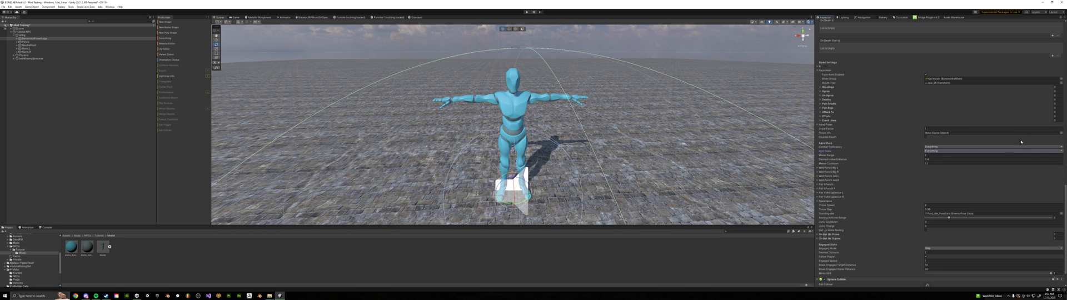
left_click(938, 151)
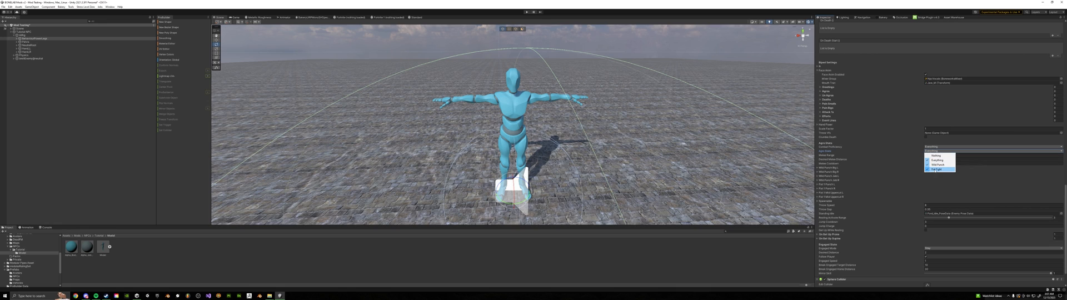
left_click(937, 170)
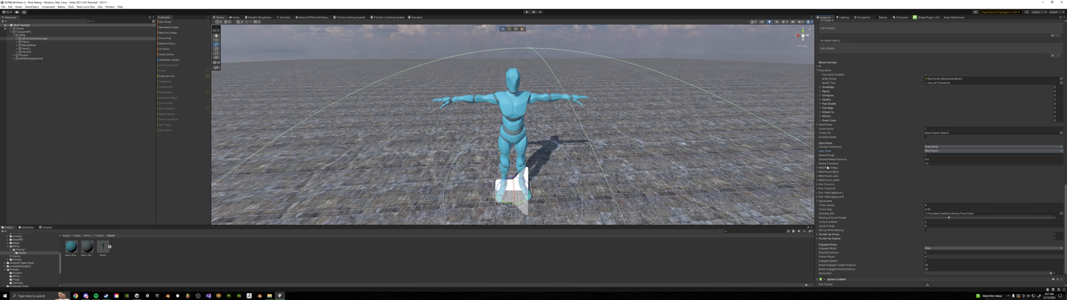
Set the Engaged Mode of the behaviour script to Follow
scroll(877, 151, "down", 3)
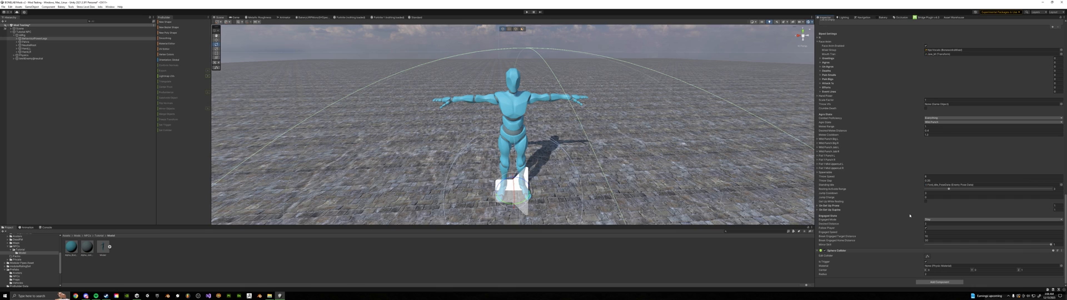
left_click(935, 220)
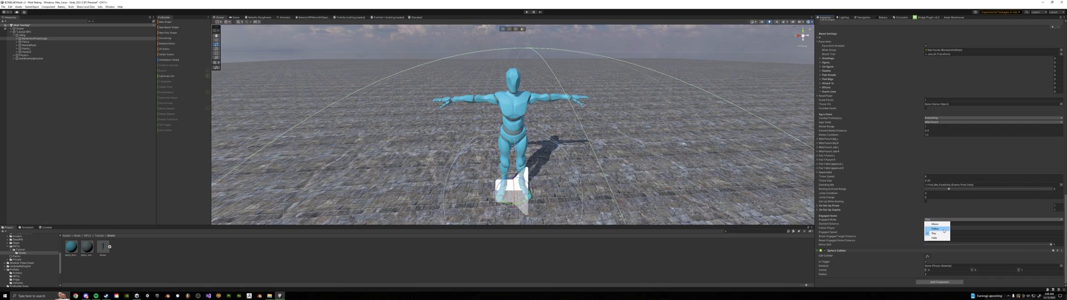
left_click(944, 229)
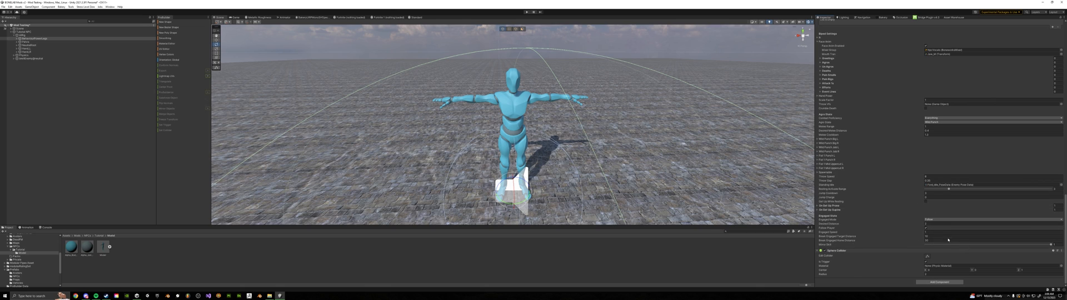
scroll(884, 117, "up", 10)
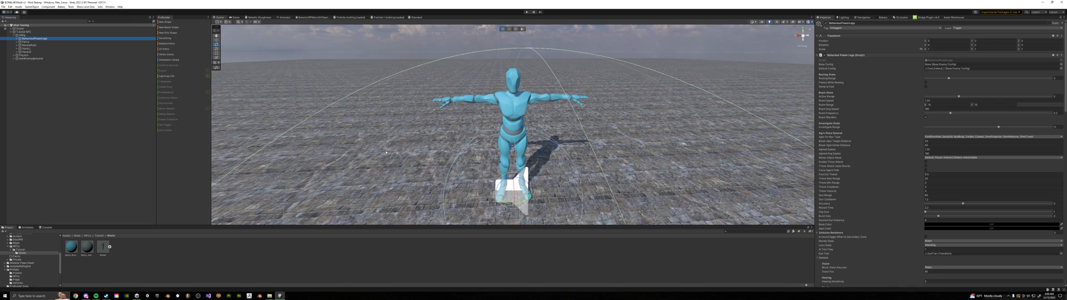
Filter the hierarchy for "trigger", select the Trigger object, and review the available alliance data assets and NPC type options
left_click(103, 20)
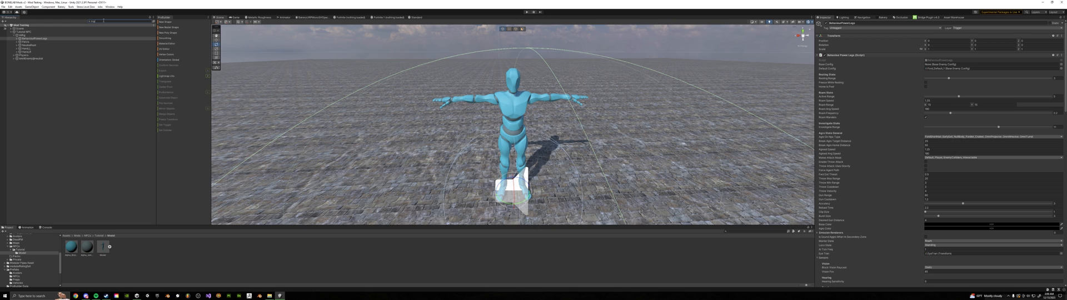
type("trigger")
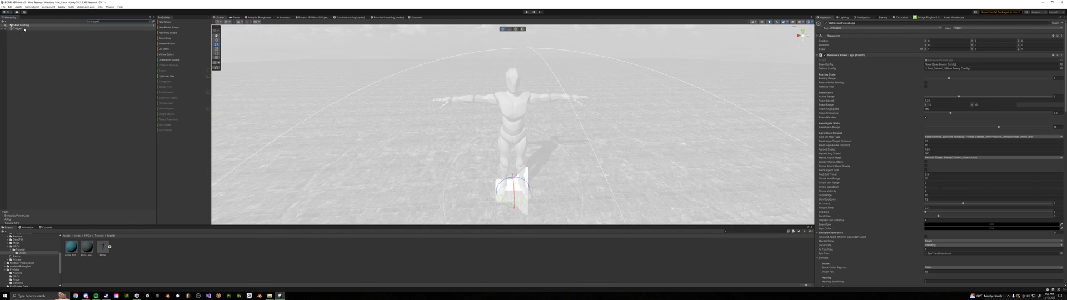
left_click(20, 29)
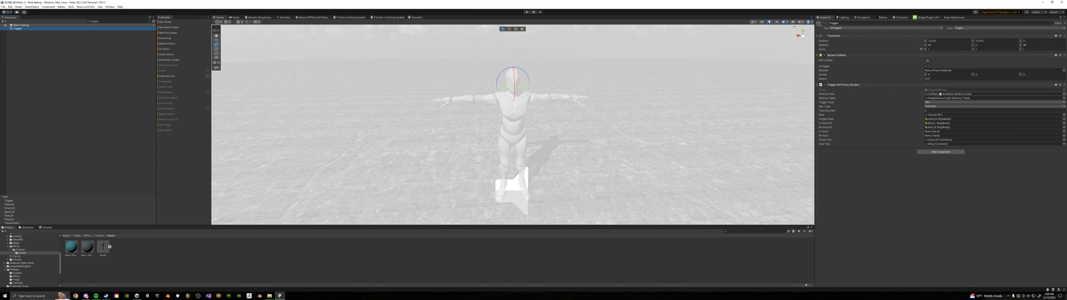
left_click(1063, 94)
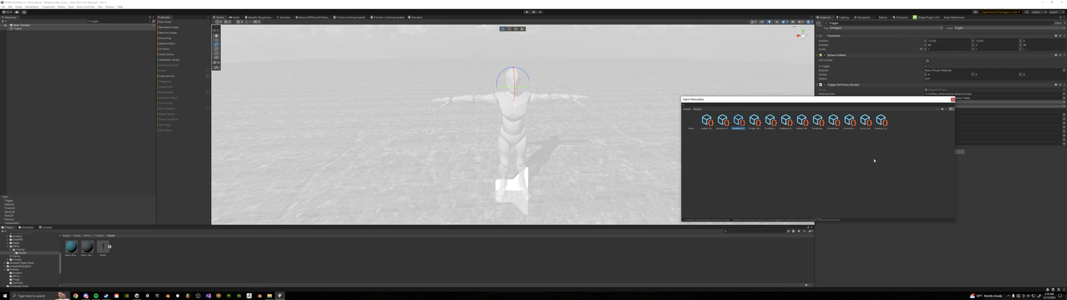
left_click(952, 100)
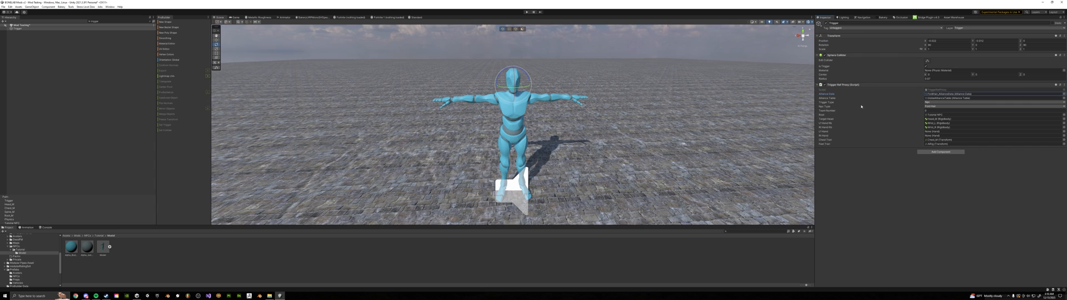
left_click(937, 107)
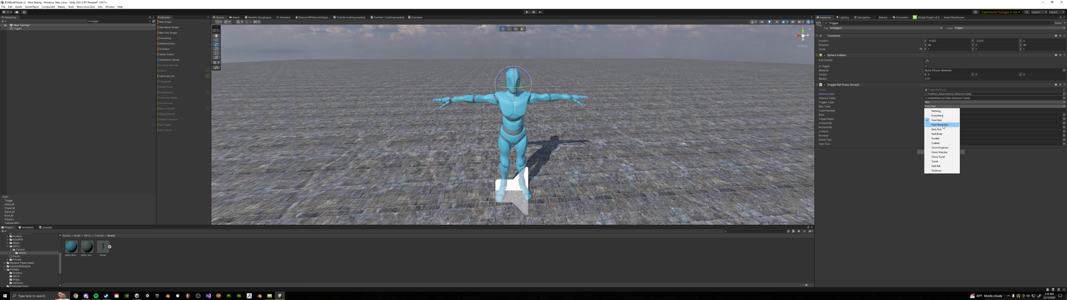
left_click(374, 154)
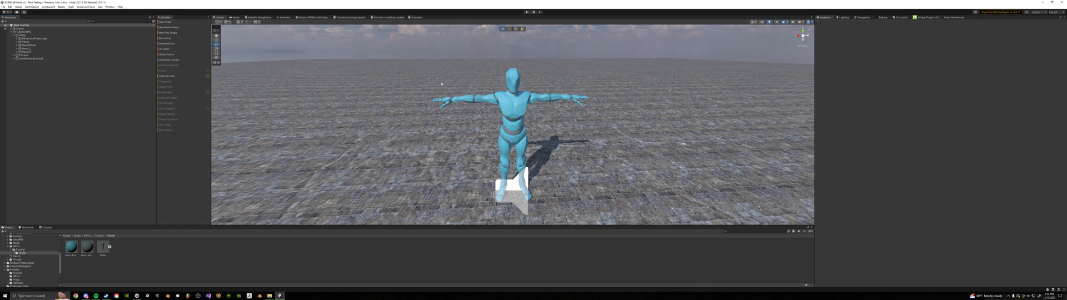
Filter the hierarchy for objects with impact properties and select all the listed body parts
left_click(100, 21)
type("impactproperties")
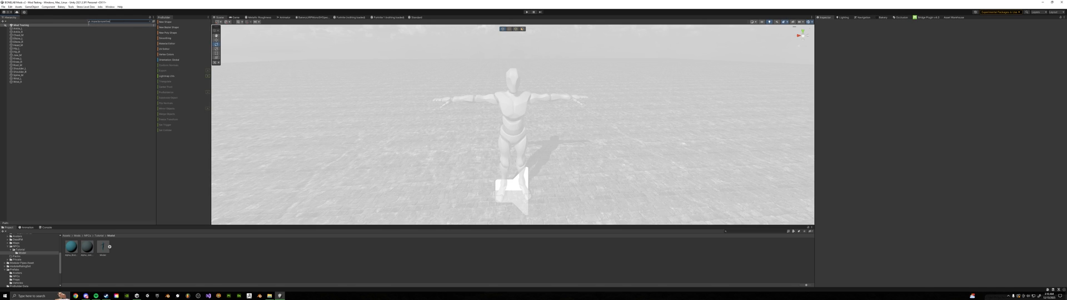
left_click(25, 29)
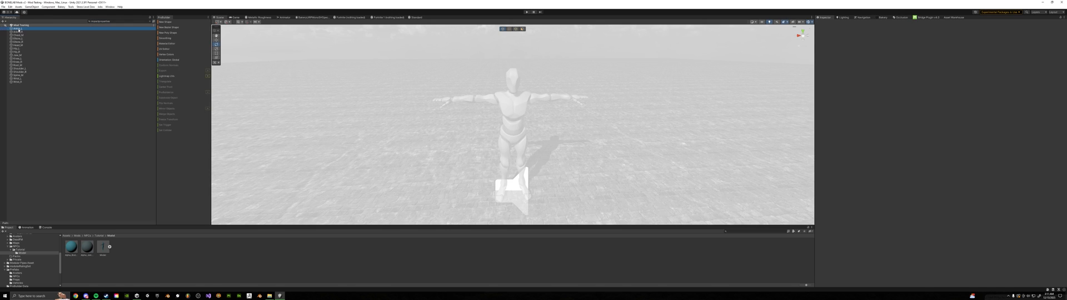
left_click(21, 82, "shift")
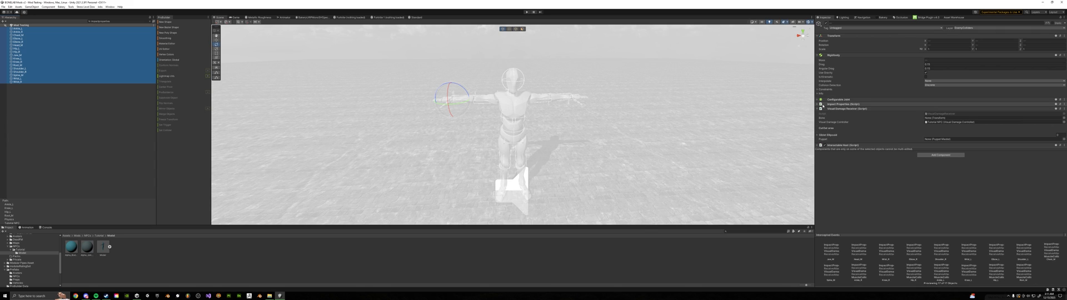
Choose a surface data asset for the Impact Properties script on all selected body parts
left_click(840, 104)
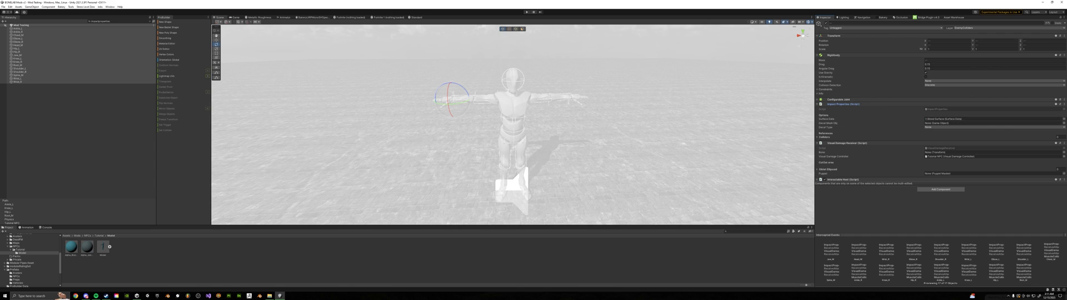
left_click(1064, 119)
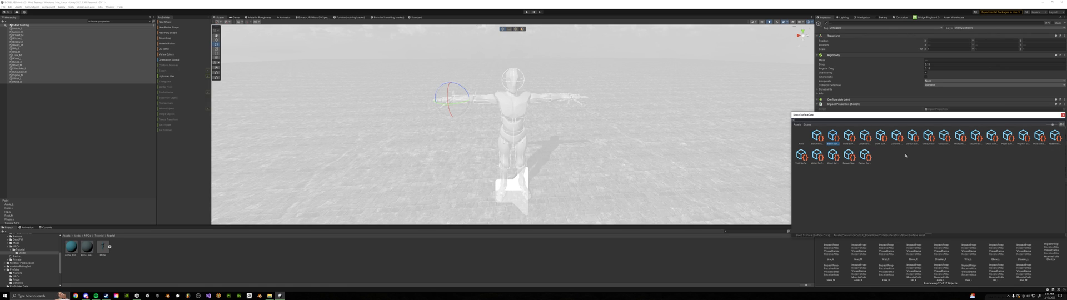
left_click(991, 141)
left_click(1041, 142)
double_click(992, 141)
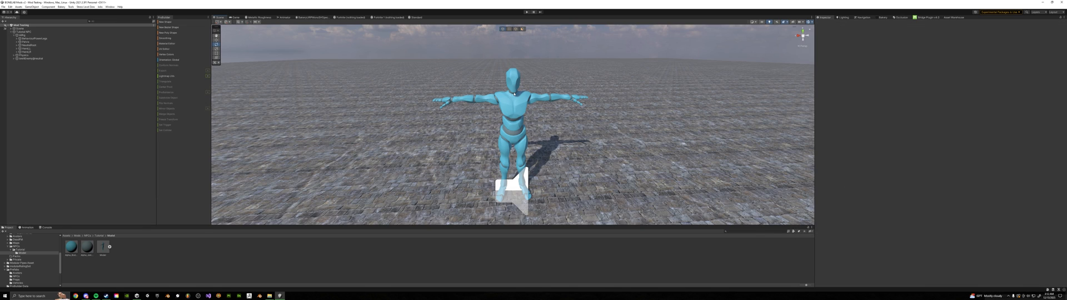
Filter the hierarchy for the physics joint objects and select every body part in the list
left_click(32, 32)
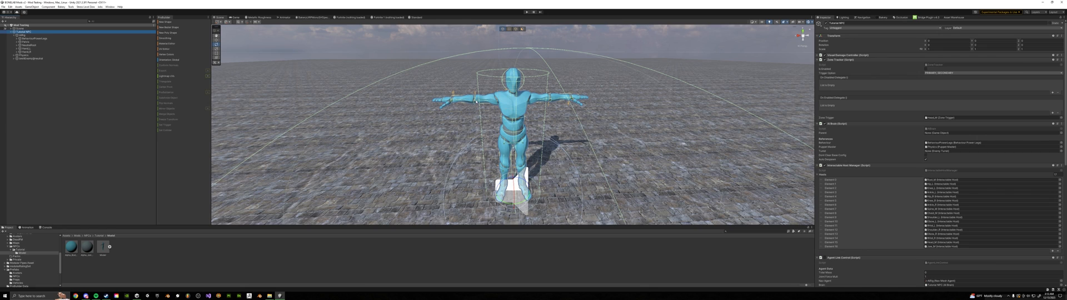
left_click(40, 56)
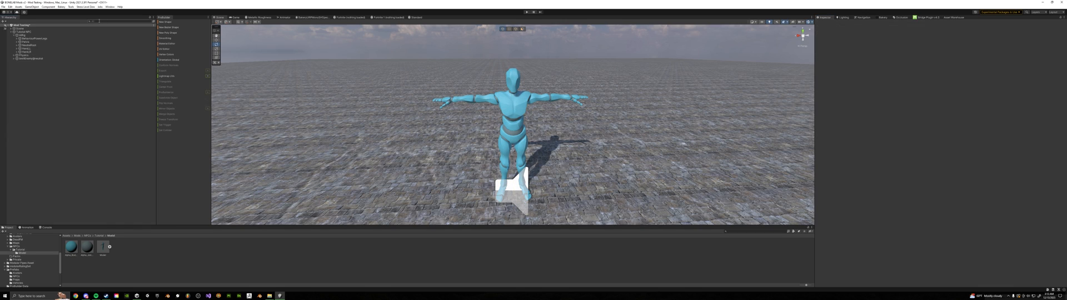
left_click(99, 21)
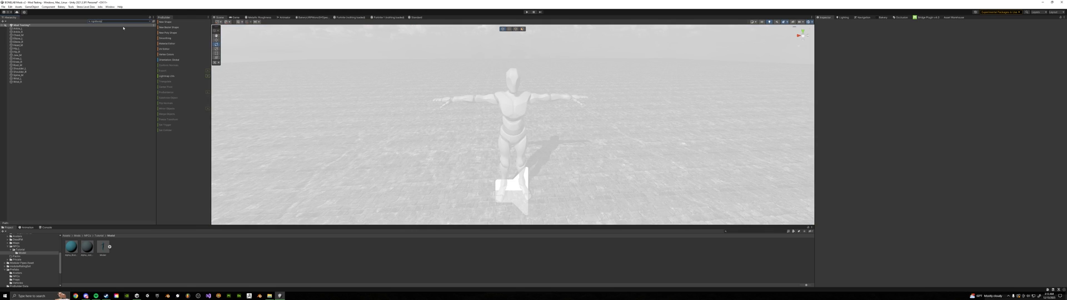
left_click(124, 28)
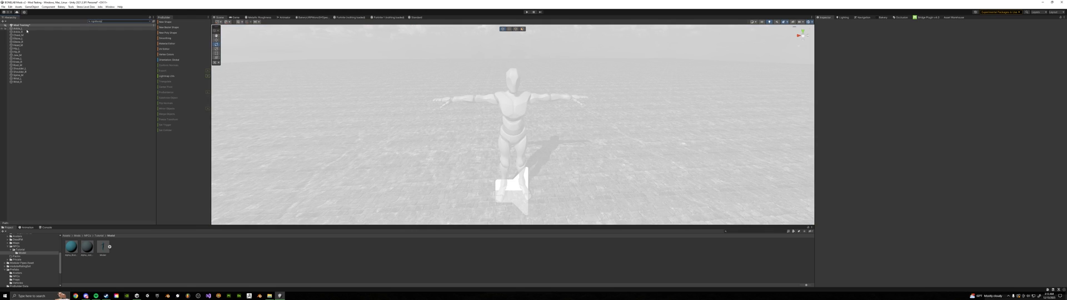
left_click(32, 82, "shift")
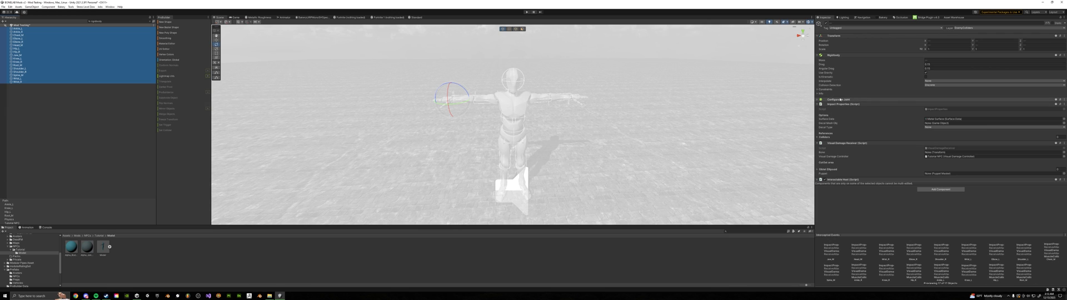
Zero the anchor of the Configurable Joint on all selected body parts
left_click(839, 100)
left_click(936, 118)
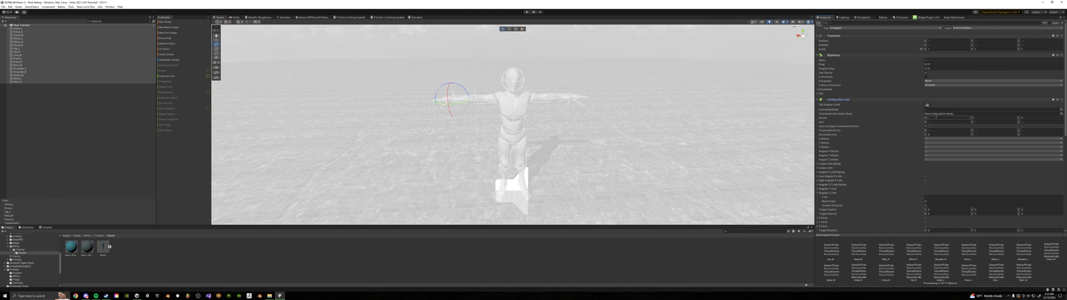
type("0")
left_click(987, 118)
type("0")
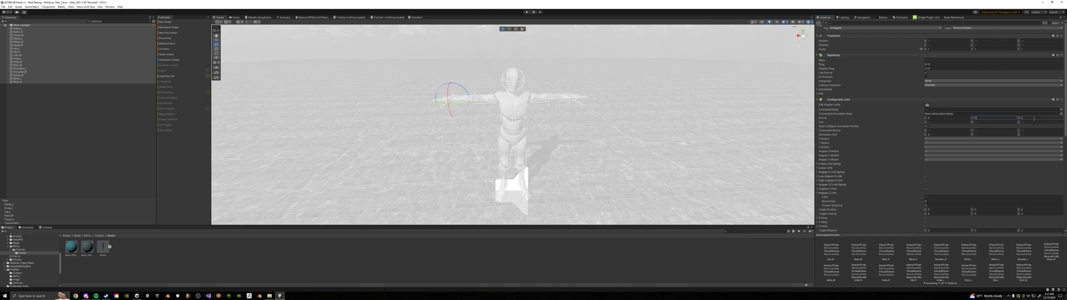
left_click(1034, 119)
key("ctrl+p")
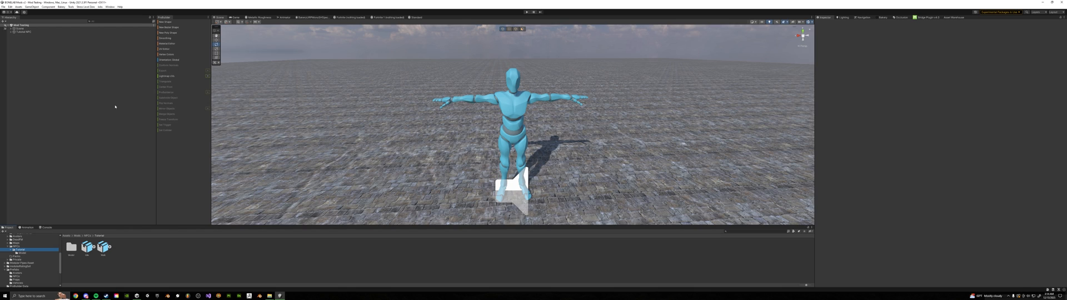
Locate the animator controller assigned to the NPC's character mesh and copy it into the Tutorial folder
left_click(12, 32)
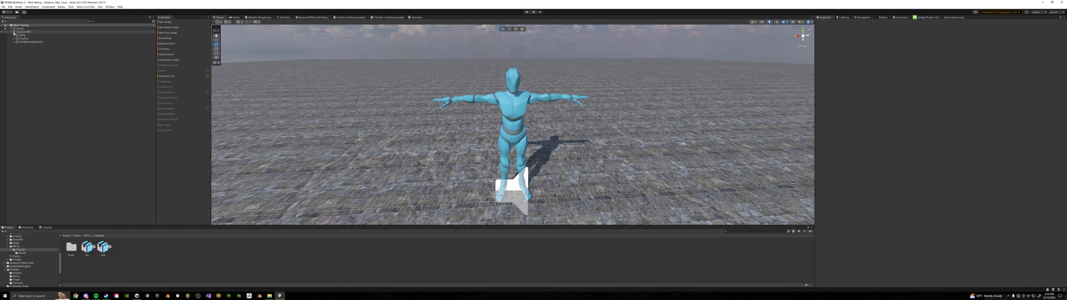
left_click(28, 42)
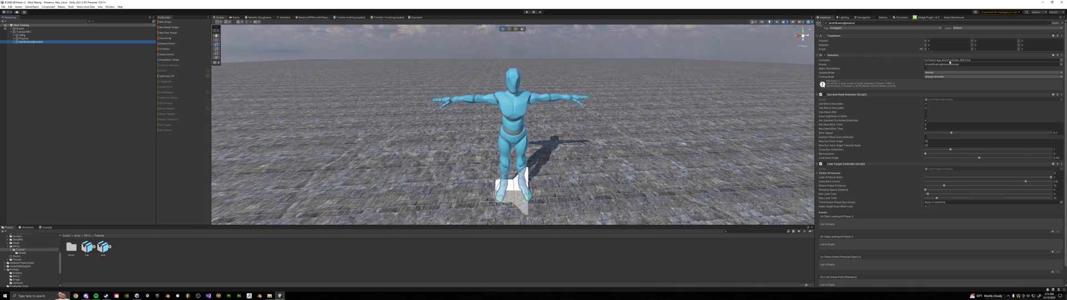
double_click(963, 60)
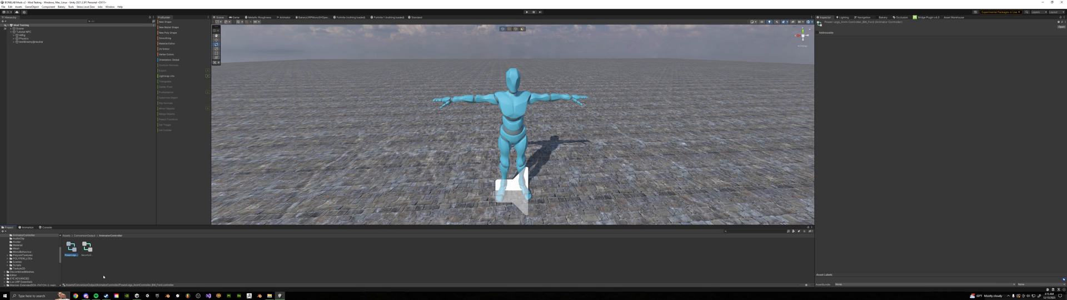
scroll(33, 264, "down", 4)
left_click(21, 261)
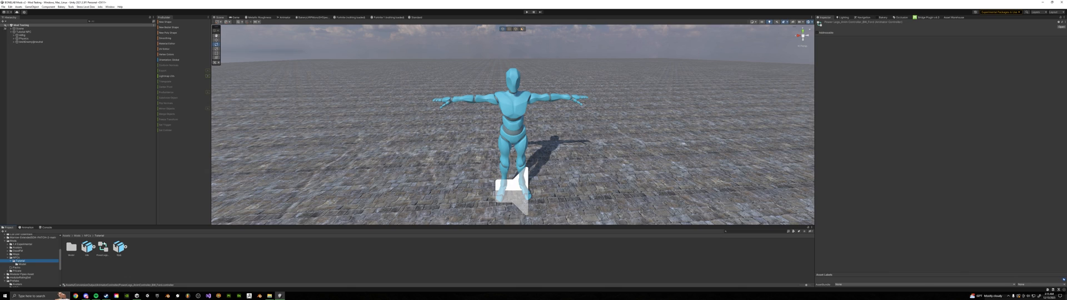
Rename the copied animator controller as Tutorial
left_click(102, 254)
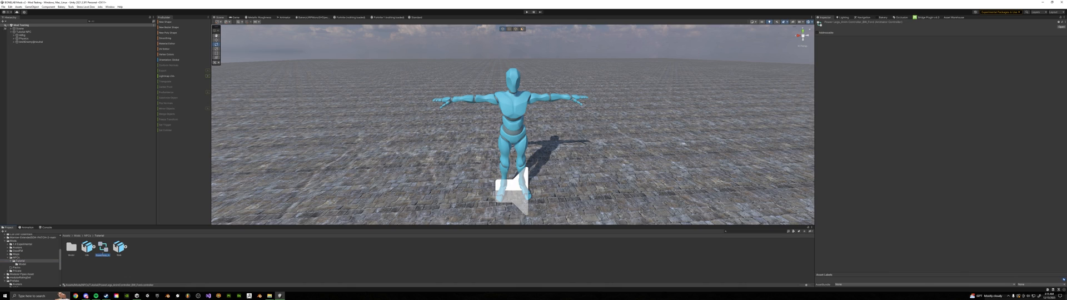
key("BackSpace")
type("Tutorial")
key("Return")
Open the Tutorial animator controller and view the settings of its last layer
double_click(104, 250)
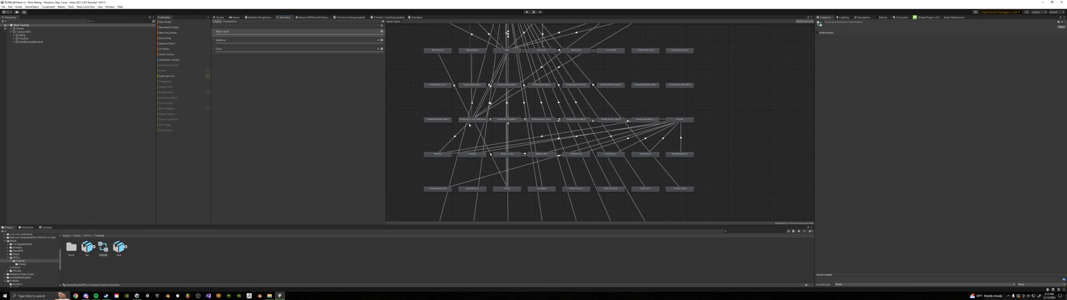
middle_click_drag(482, 77, 506, 60)
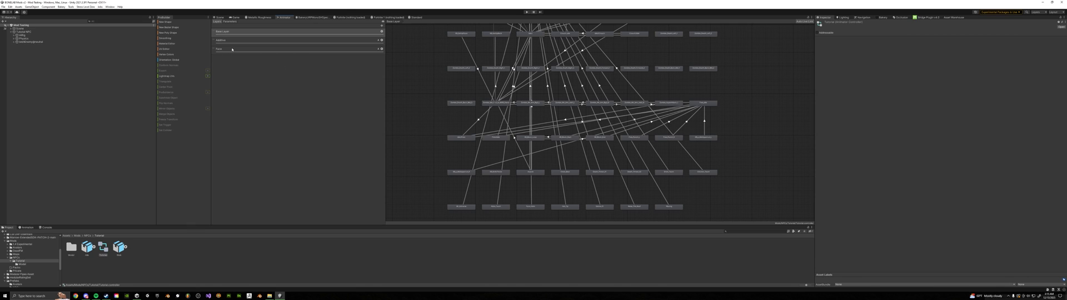
left_click(381, 49)
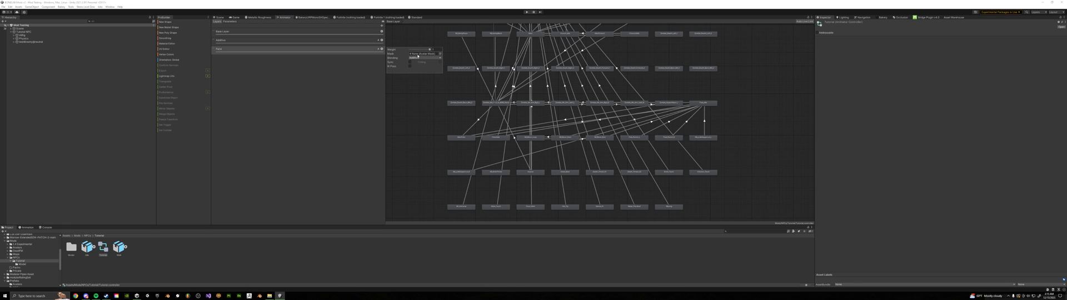
Examine several animation states in the base layer, checking their assigned motions and transitions
left_click(529, 196)
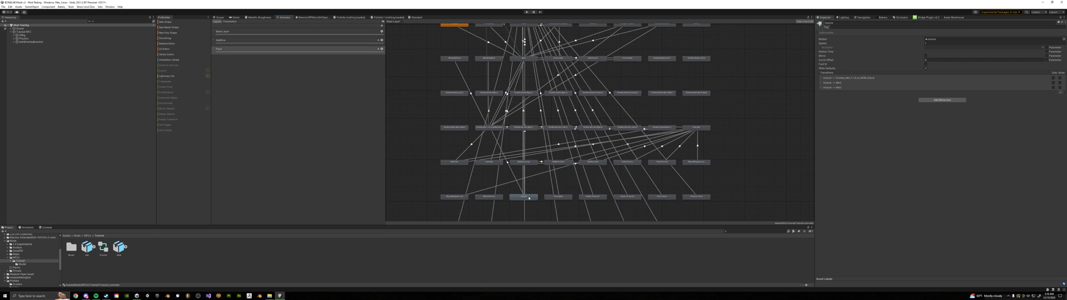
right_click(528, 198)
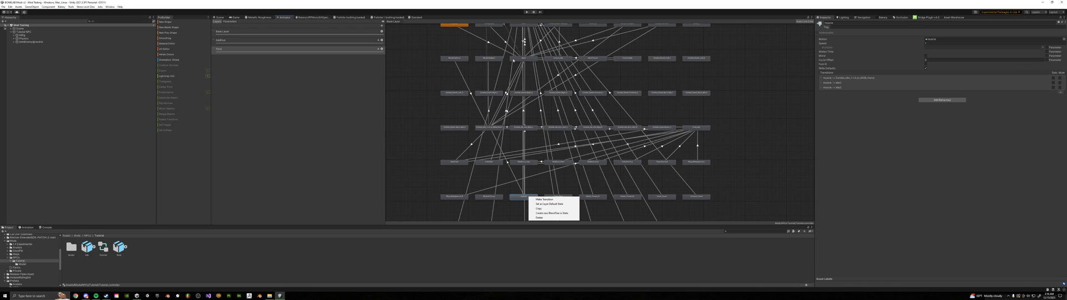
left_click(520, 58)
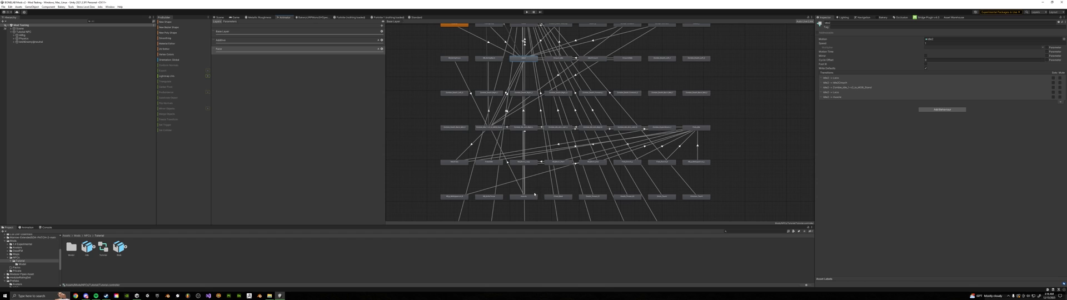
left_click(527, 197)
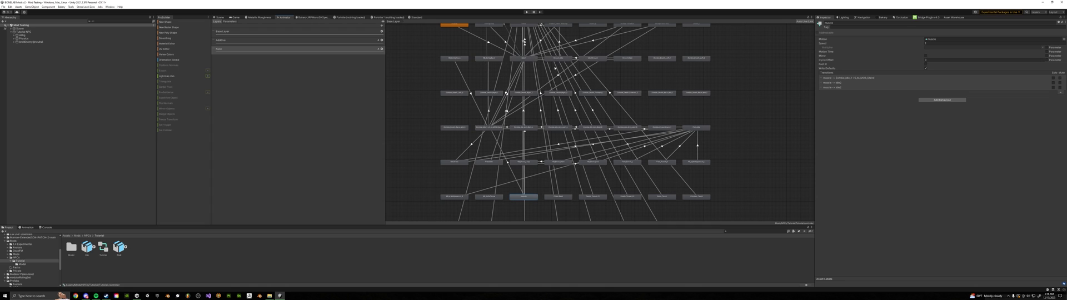
middle_click_drag(493, 85, 495, 100)
left_click(451, 98)
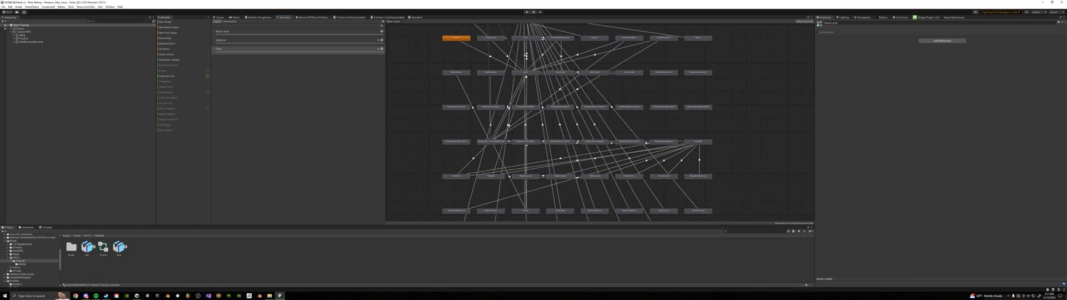
left_click(525, 72)
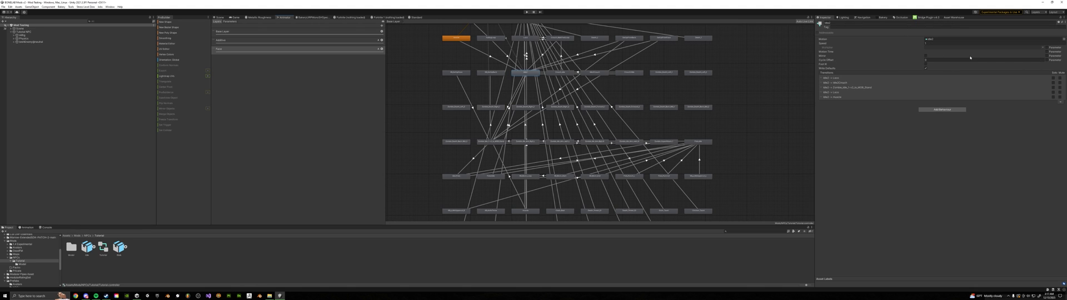
middle_click_drag(499, 141, 503, 108)
left_click(503, 108)
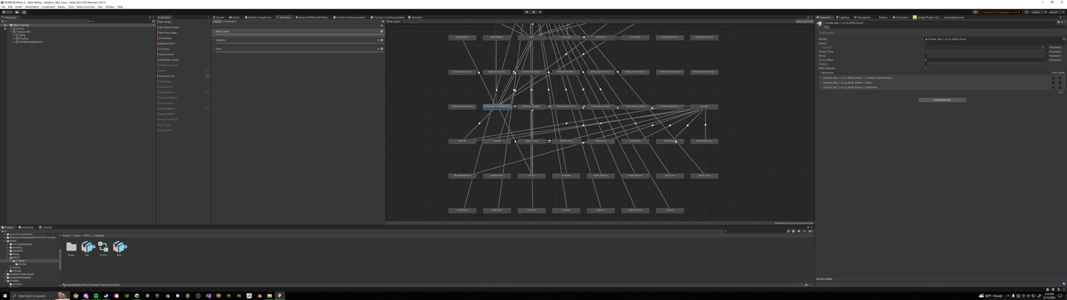
Look over the base layer's state graph, from the lowest rows of states back up to the entry states
middle_click_drag(685, 150, 687, 140)
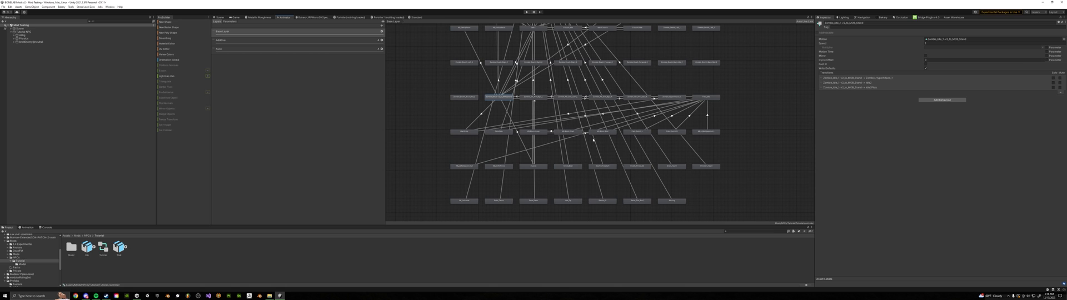
left_click(528, 139)
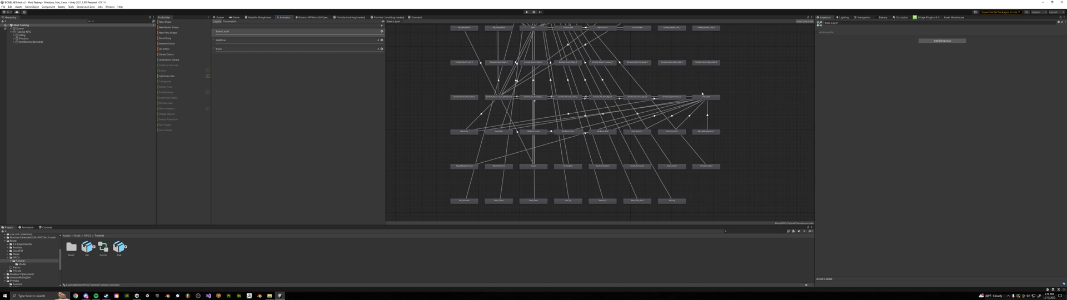
middle_click_drag(487, 171, 477, 150)
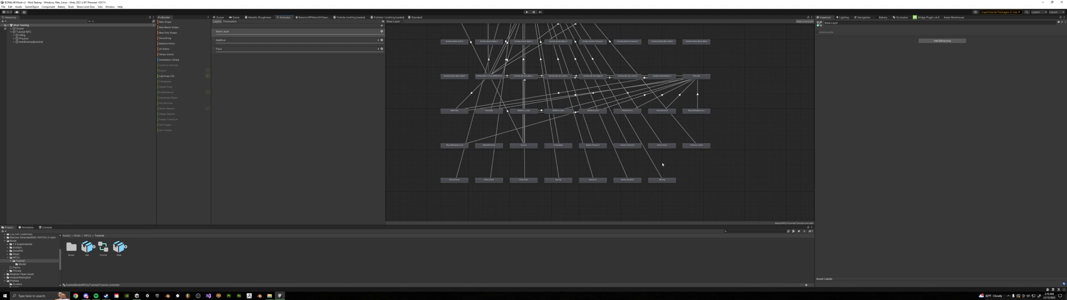
middle_click_drag(659, 166, 705, 269)
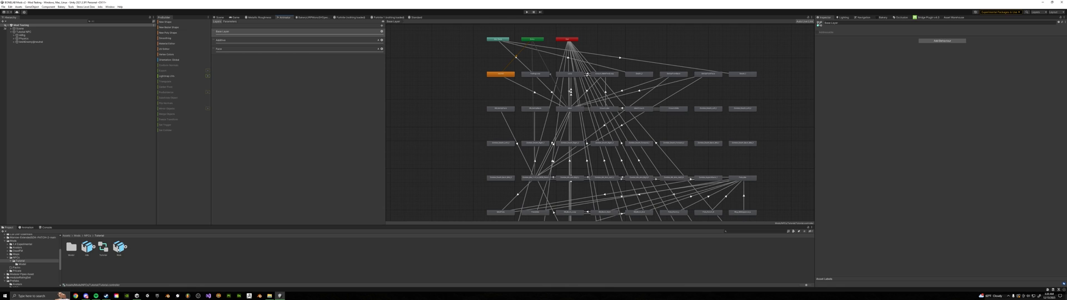
Choose the animation type in the rig import settings of the last model in the Tutorial folder
left_click(120, 248)
left_click(933, 39)
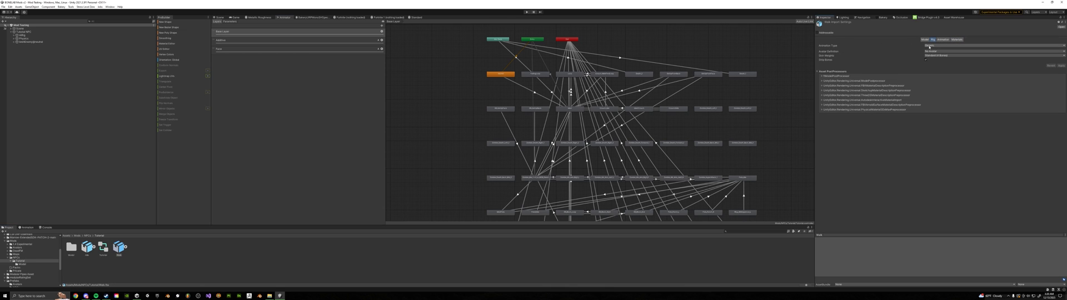
left_click(929, 47)
left_click(940, 65)
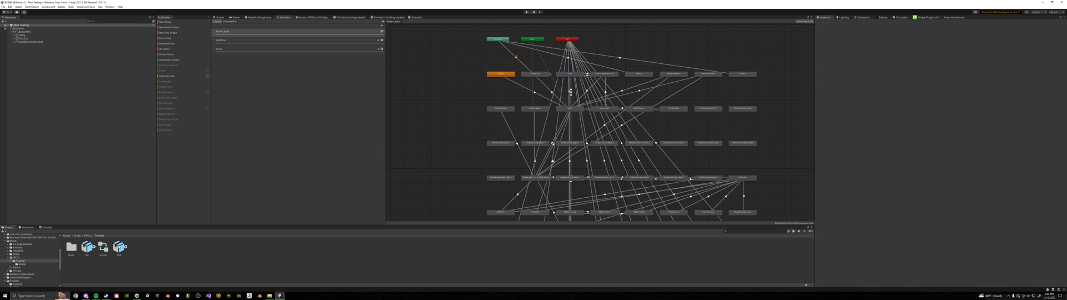
Preview the animation clip inside the Tutorial model and assign a clip as the motion of the base layer's third-row idle state
left_click(125, 247)
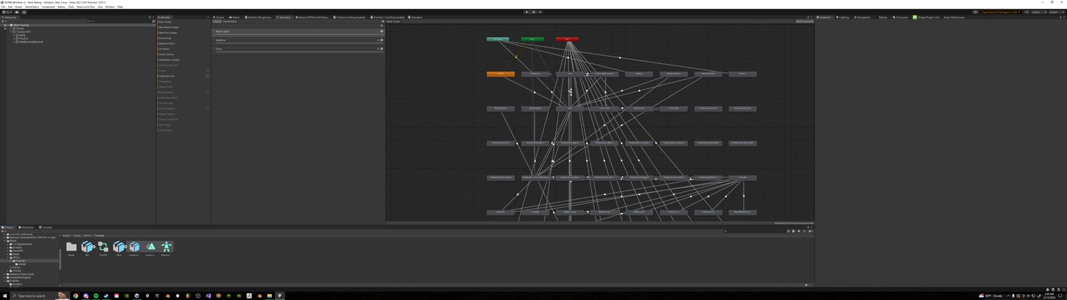
left_click(150, 248)
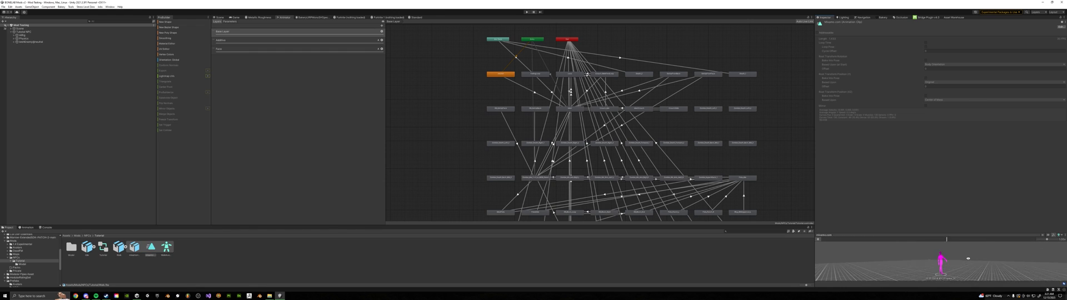
left_click_drag(977, 258, 962, 261)
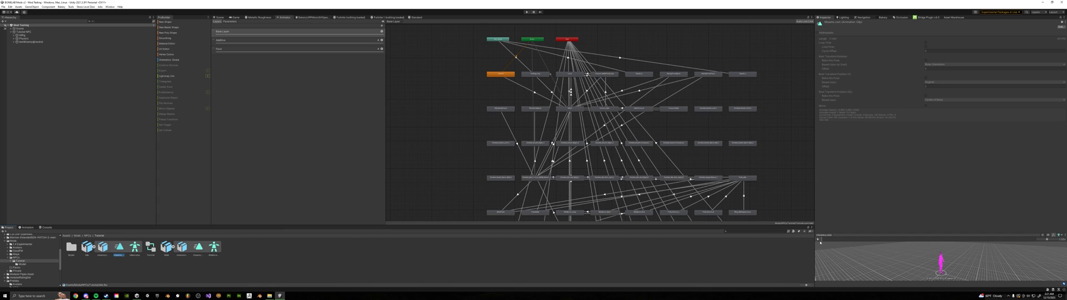
left_click(569, 108)
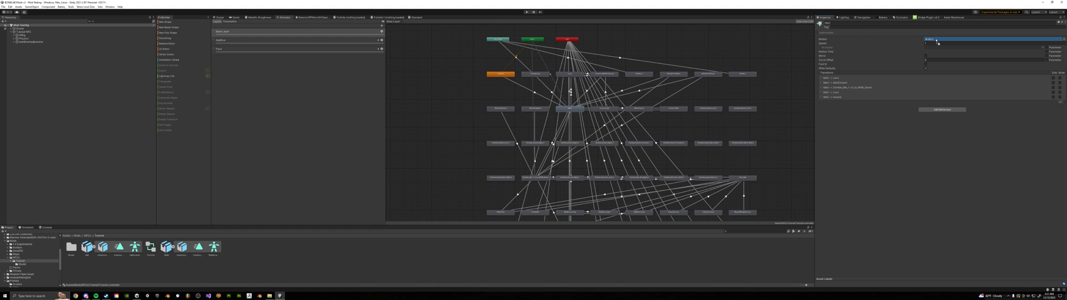
Check the motion and transitions of the Zombie idle-to-stand state in the base layer
scroll(533, 125, "up", 5)
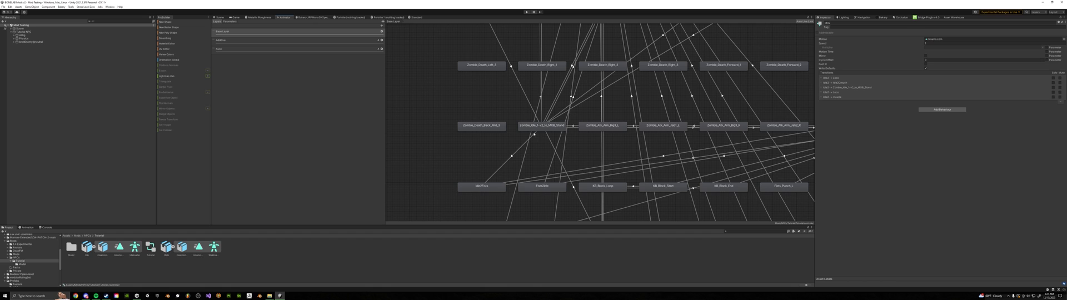
left_click(549, 126)
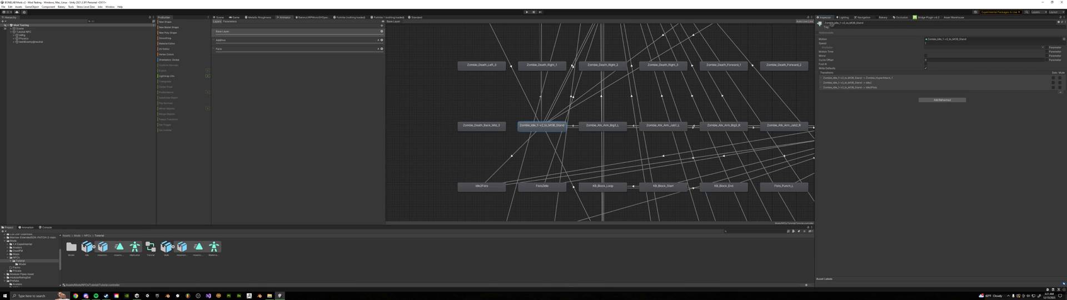
left_click(473, 85)
scroll(473, 85, "down", 5)
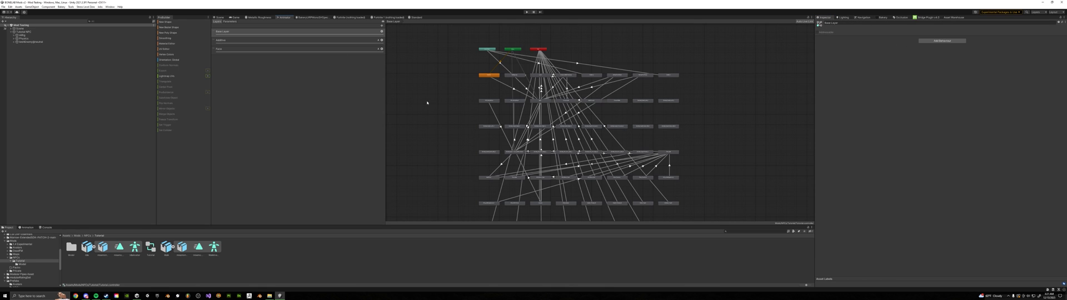
Return to the scene and check the controller assigned in the Animator of the NPC's character mesh
left_click(219, 17)
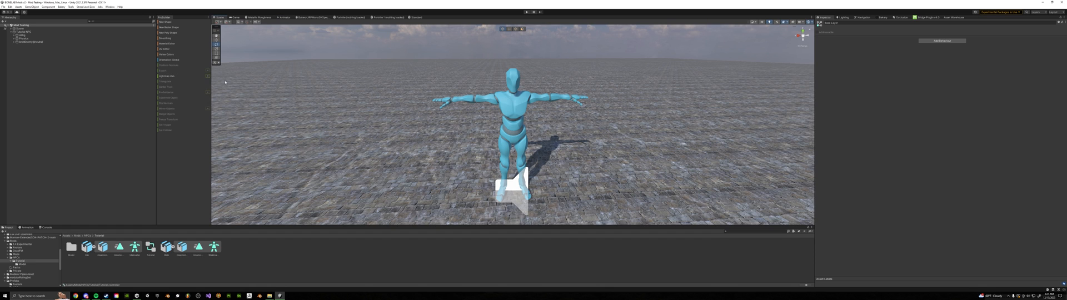
left_click(43, 42)
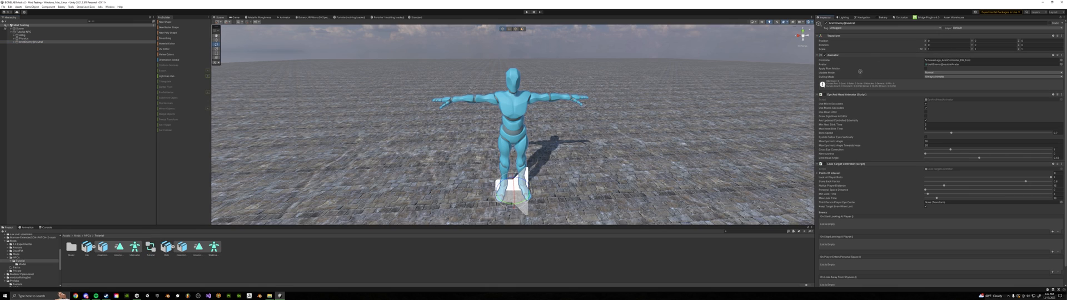
left_click_drag(860, 72, 938, 61)
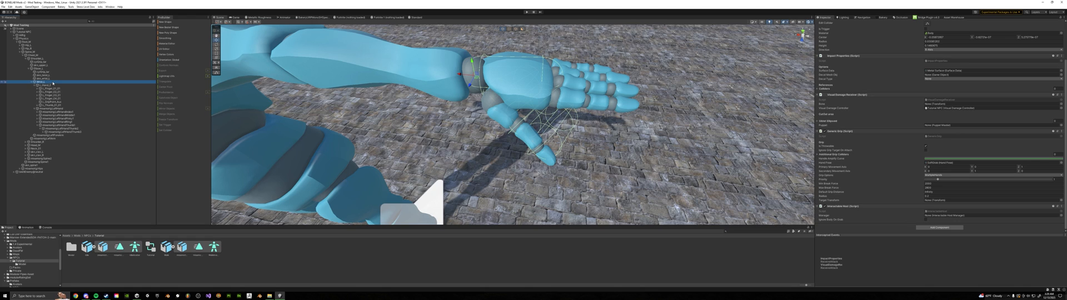
Examine the components on the left thumb's first bone, from its collider and impact properties to its grip script
scroll(868, 153, "up", 3)
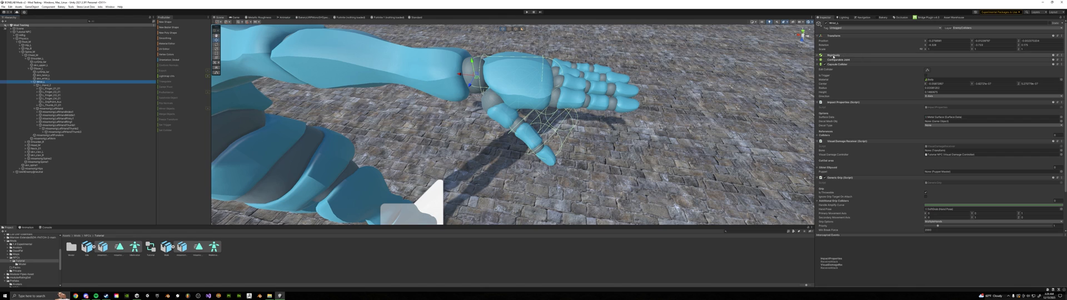
left_click(62, 125)
scroll(829, 177, "down", 3)
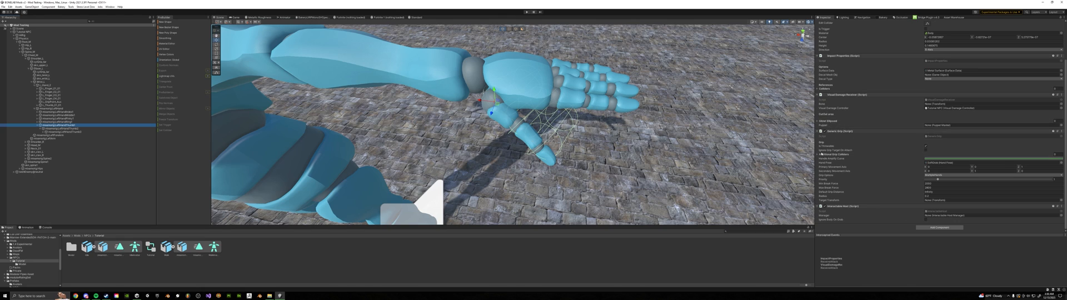
scroll(834, 100, "up", 3)
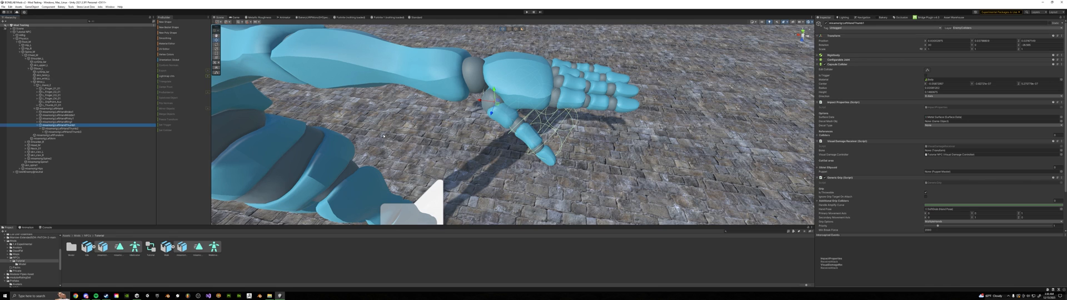
Check the connected body in the Configurable Joint of each of the three left thumb bones
left_click(856, 60)
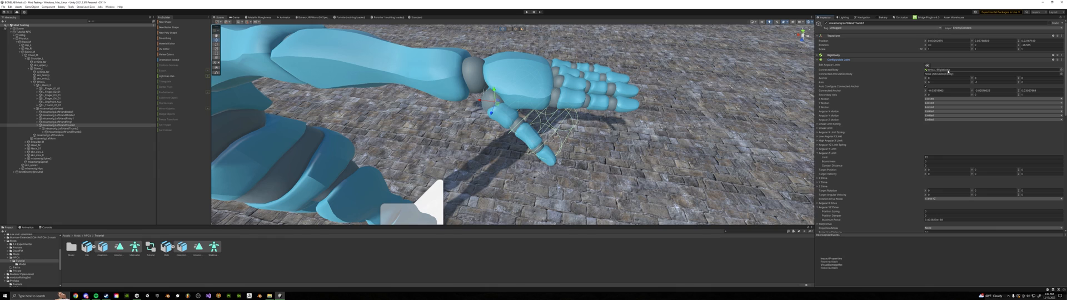
left_click(84, 129)
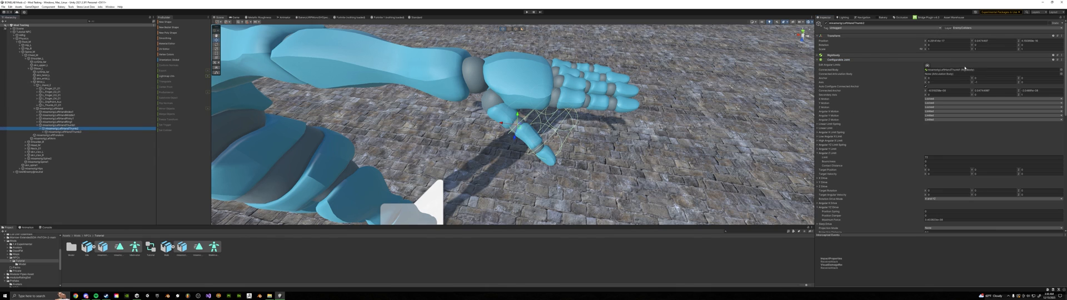
key("Down")
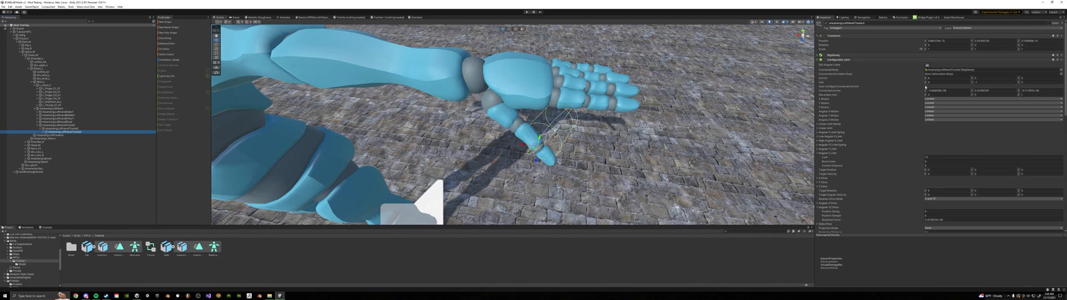
Try moving the left thumb's tip bone away from the hand
scroll(895, 128, "down", 2)
scroll(879, 156, "down", 2)
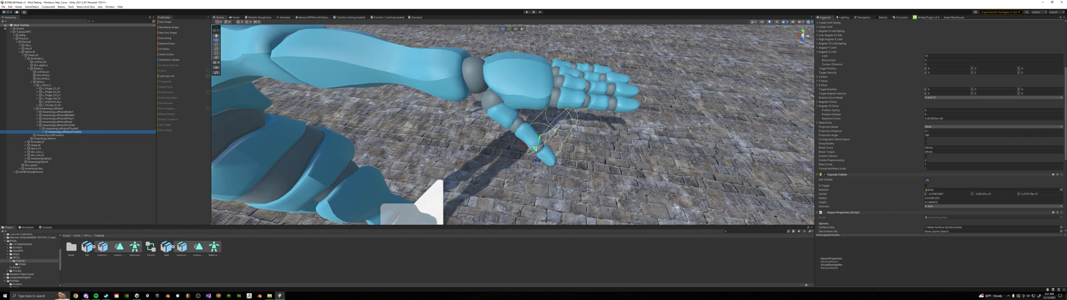
left_click_drag(536, 150, 605, 180)
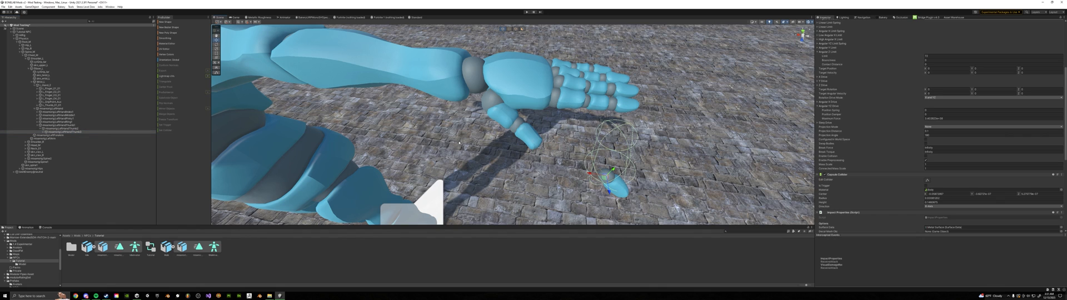
key("ctrl+z")
key("ctrl+z")
Examine the Impact Properties and Visual Damage Receiver of the left thumb's first bone and open its referenced damage controller object
scroll(944, 133, "down", 5)
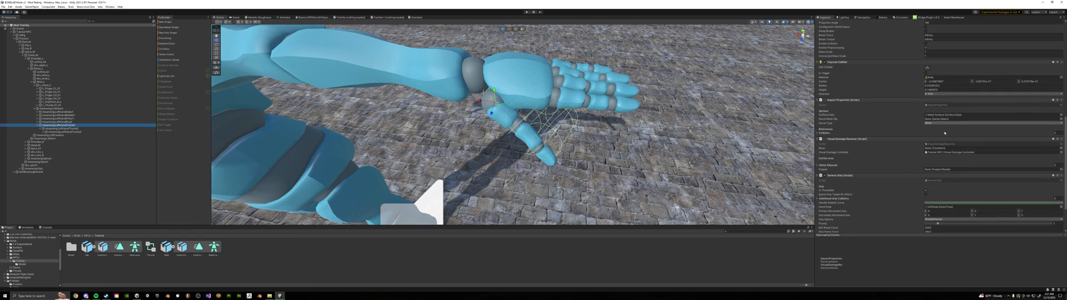
scroll(839, 140, "down", 1)
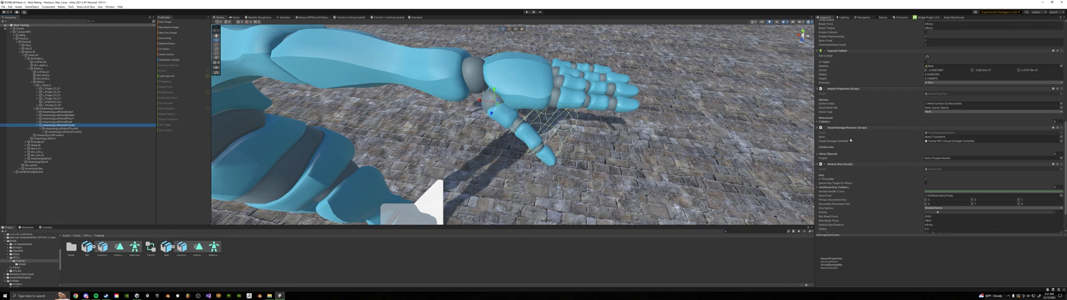
double_click(945, 141)
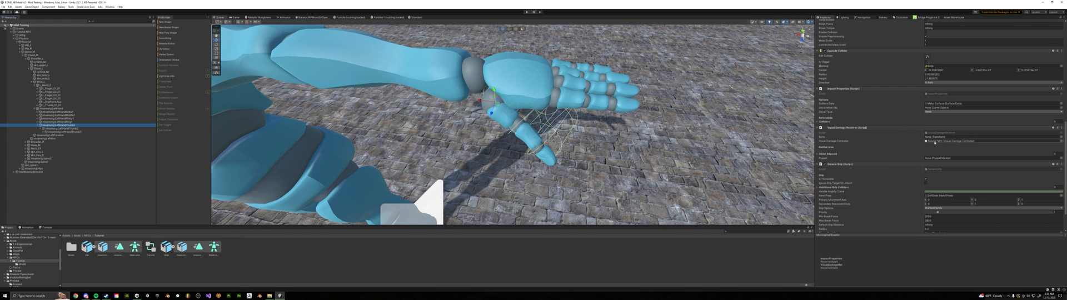
Examine the host list in the Interactable Host Manager on the NPC's root object
left_click(28, 33)
scroll(839, 152, "up", 5)
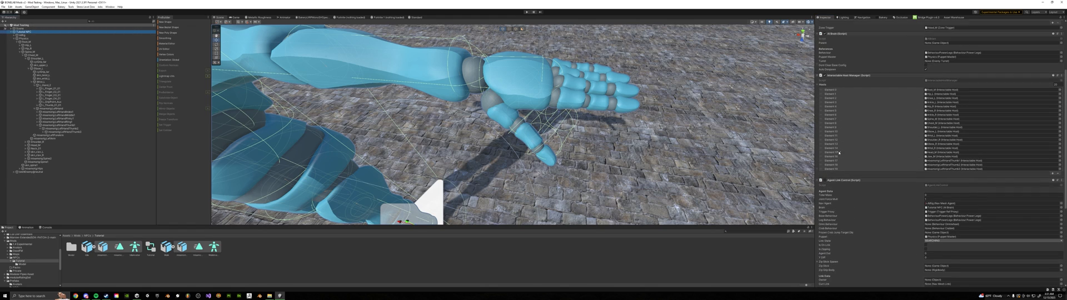
scroll(839, 152, "up", 3)
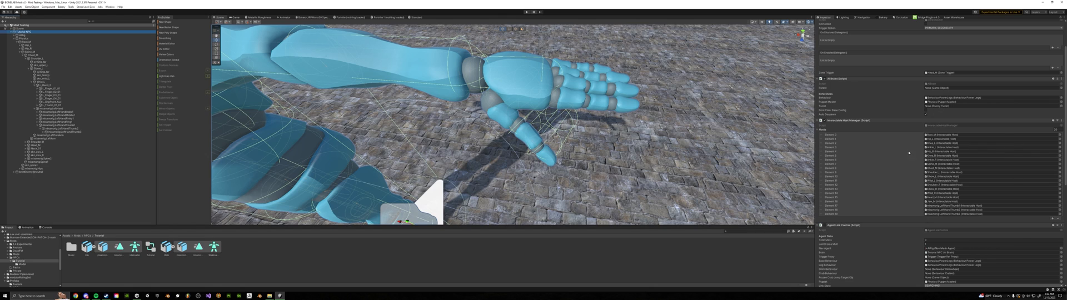
scroll(926, 178, "down", 1)
scroll(925, 177, "down", 2)
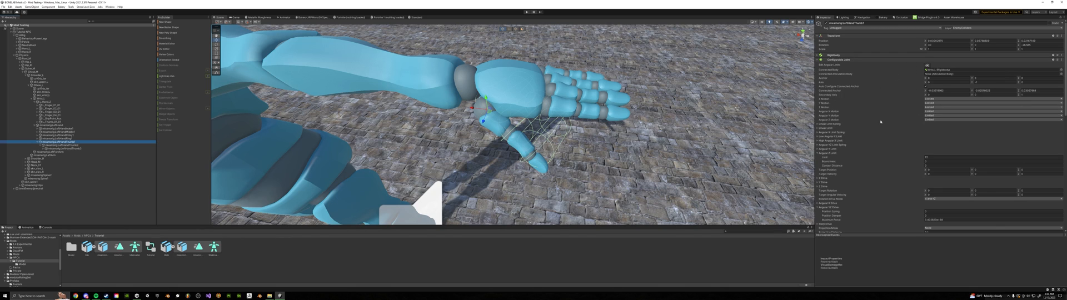
Change the direction axis of the capsule collider on the left thumb's first bone
scroll(880, 121, "down", 10)
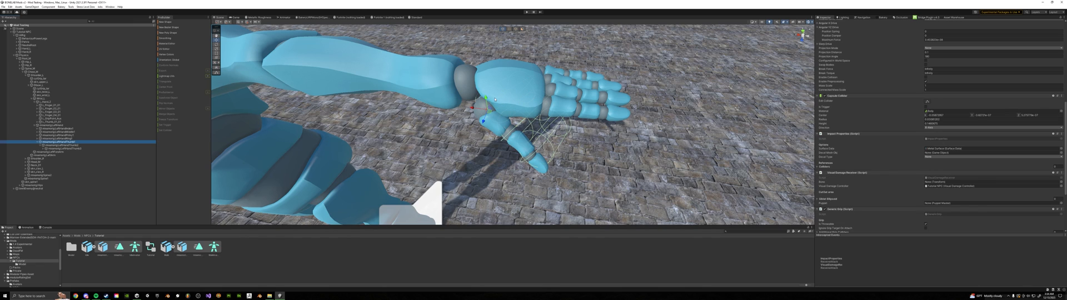
left_click(943, 127)
left_click(927, 139)
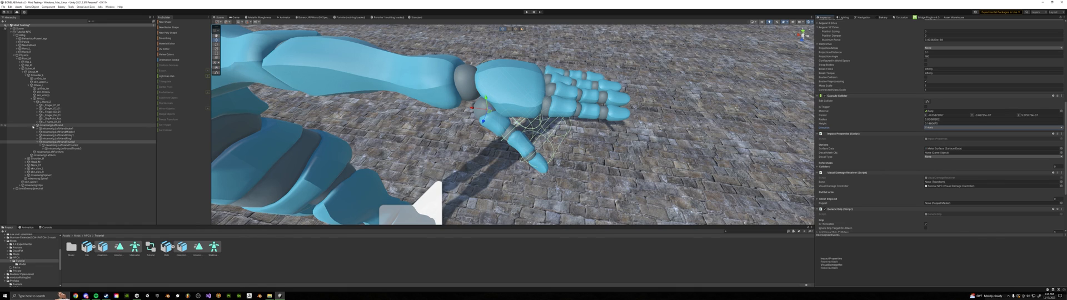
Reshape the capsule collider of the left thumb's first bone in the scene to fit the base of the thumb
left_click(100, 149, "shift")
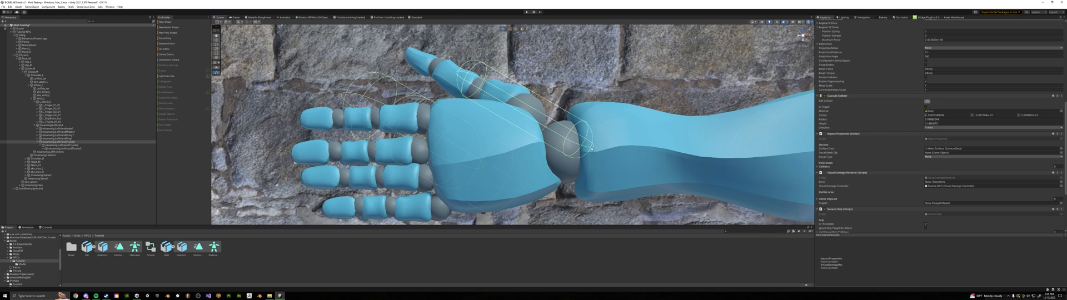
left_click_drag(591, 148, 525, 128)
left_click(65, 146)
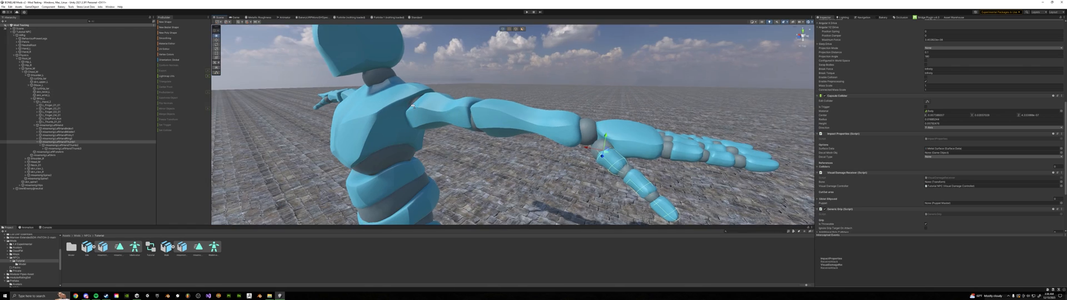
right_click_drag(333, 124, 356, 129)
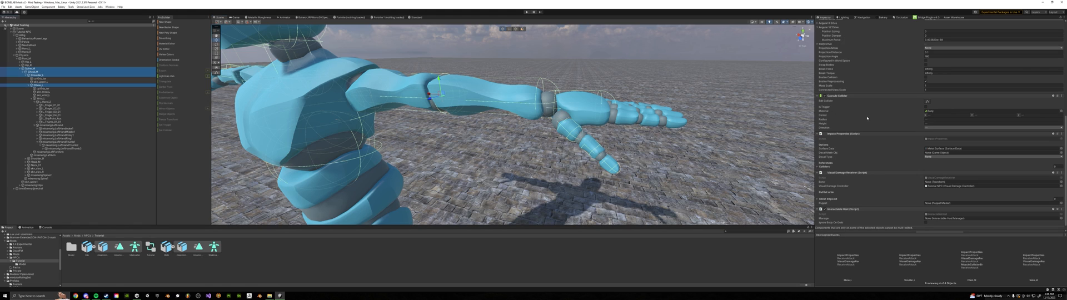
Review the components shared by the selected left-arm bones and run the scene in Play mode
scroll(867, 118, "up", 10)
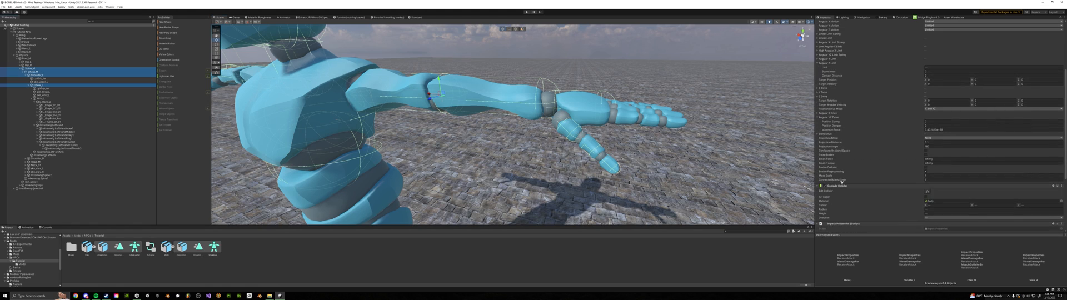
left_click(833, 56)
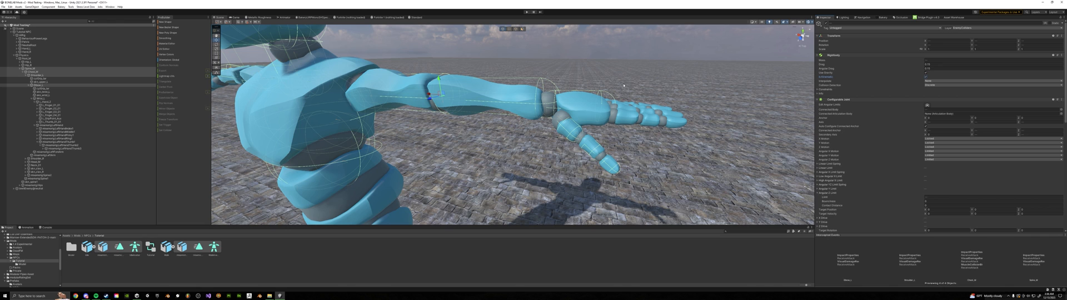
key("ctrl+p")
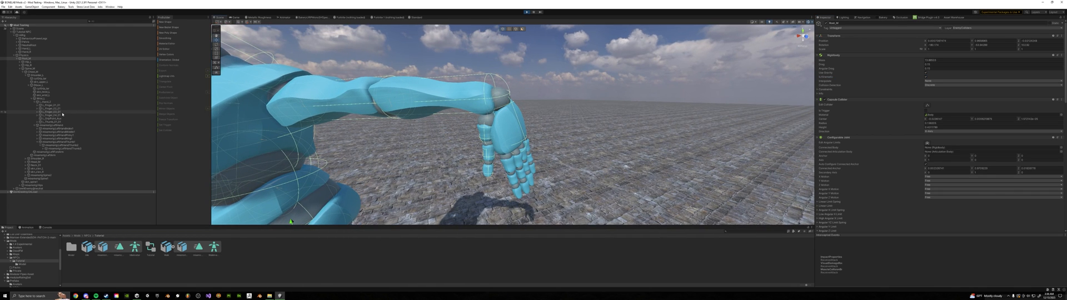
Examine the left wrist bone and the joint, collider and impact components of the left thumb's first bone during Play mode
left_click(63, 99)
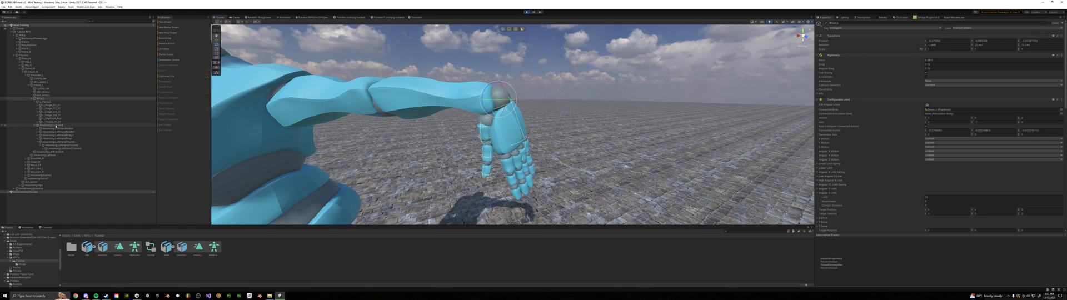
left_click(60, 142)
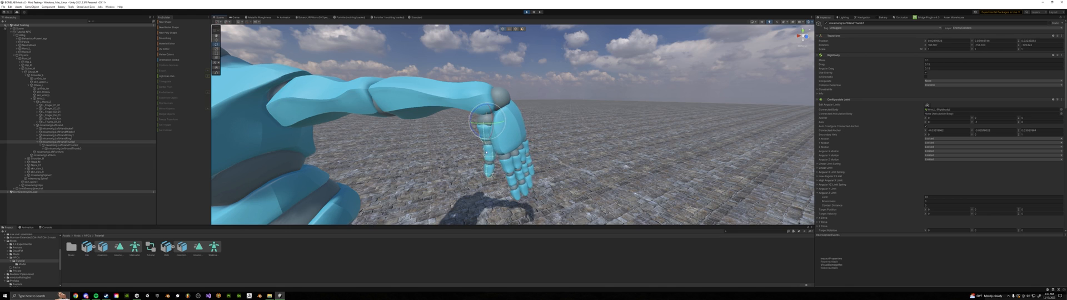
scroll(916, 162, "down", 6)
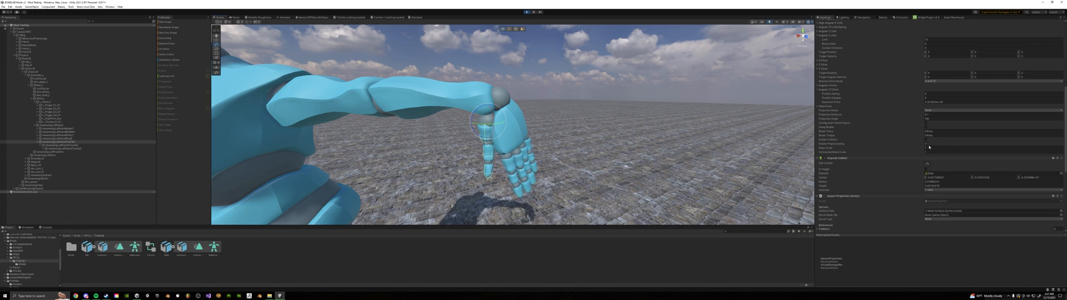
scroll(884, 163, "down", 5)
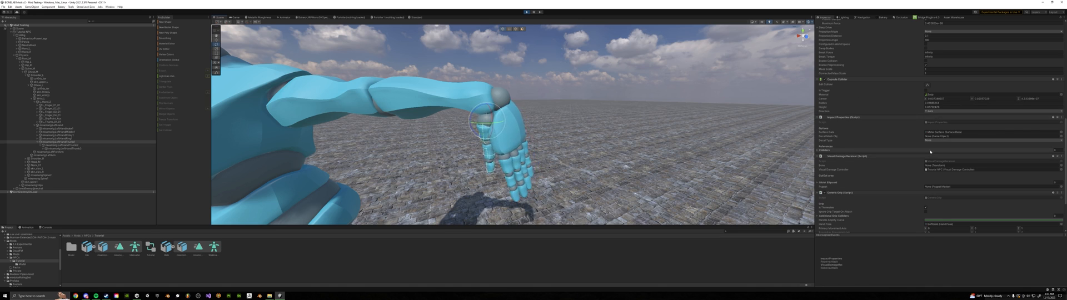
scroll(900, 155, "down", 2)
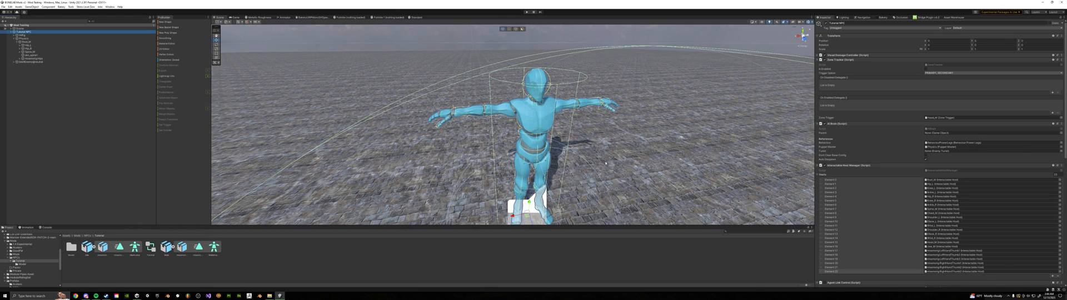
Clear the selection, run the scene to watch the NPC's ragdoll behaviour, and stop Play mode
left_click(325, 101)
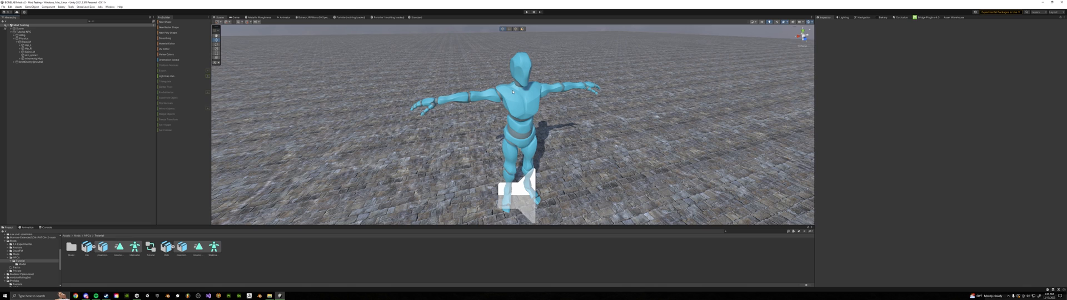
left_click(527, 13)
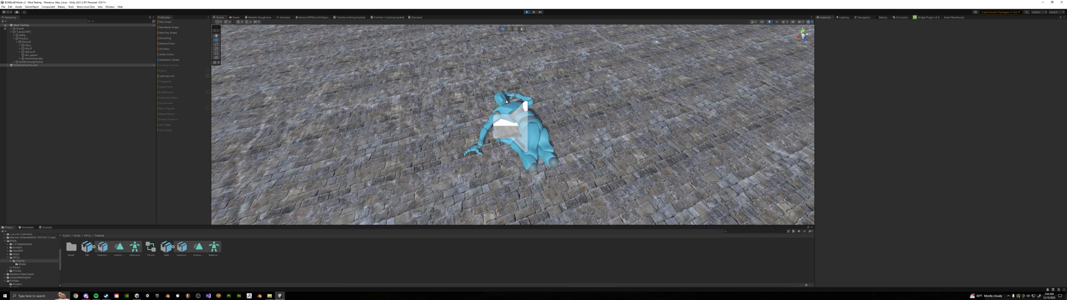
key("ctrl+p")
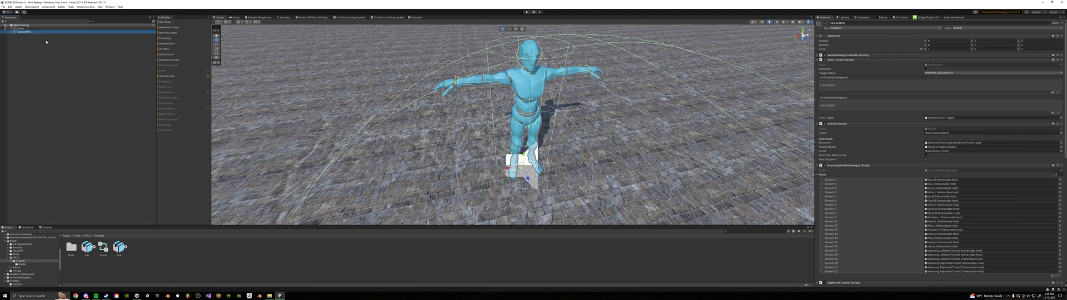
Scale the NPC's root object up uniformly in the scene
key("r")
left_click_drag(523, 165, 537, 166)
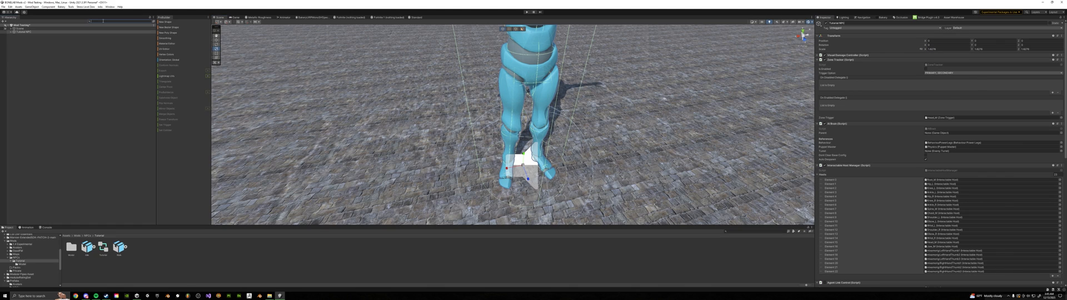
Search the hierarchy for rigidbody, select the first two listed bones together and open their Rigidbody mass for editing
left_click(103, 21)
type("rigidbody")
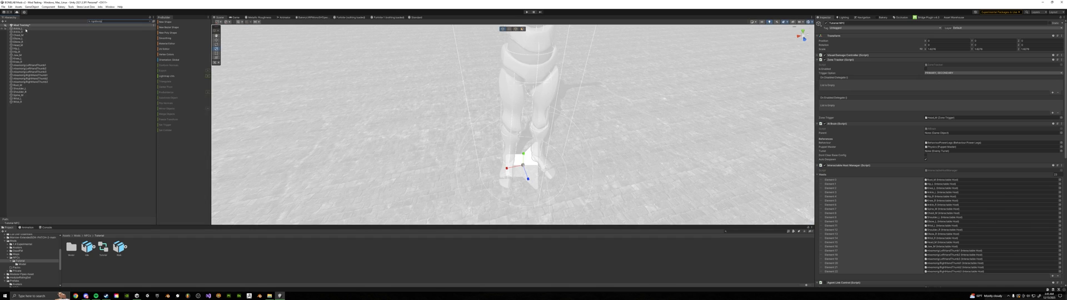
left_click(25, 29)
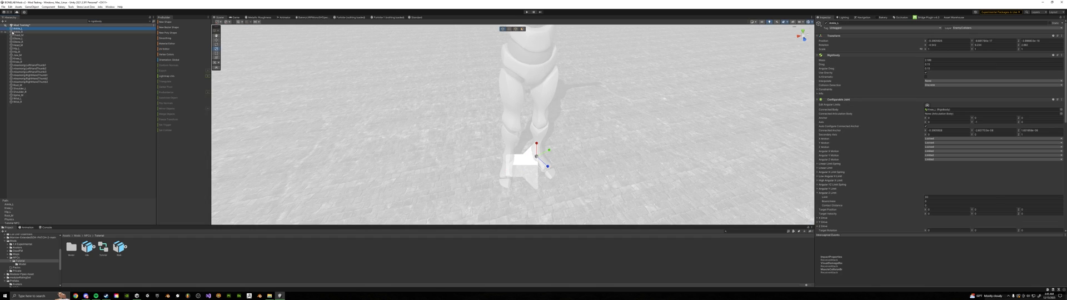
left_click(26, 33, "ctrl")
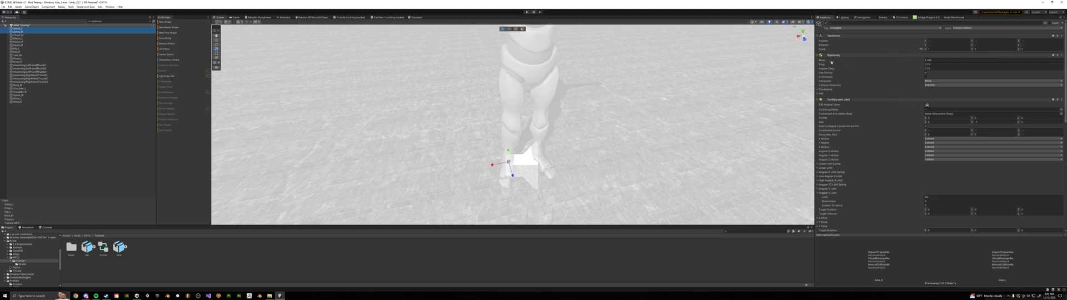
left_click(930, 60)
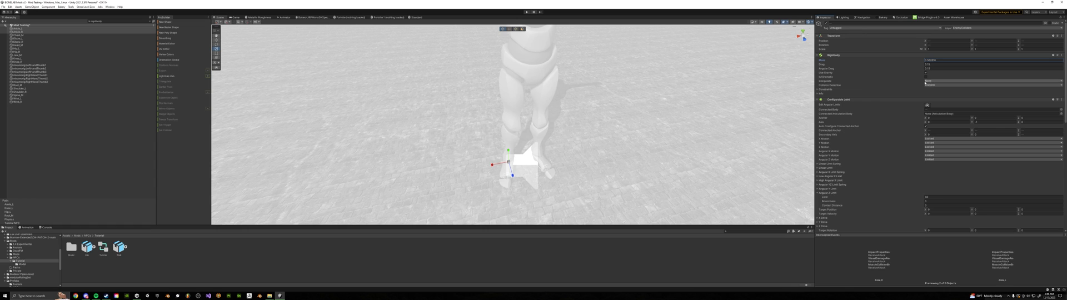
Expand the Slerp Drive in the two bones' Configurable Joint and examine its Maximum Force
scroll(867, 111, "down", 3)
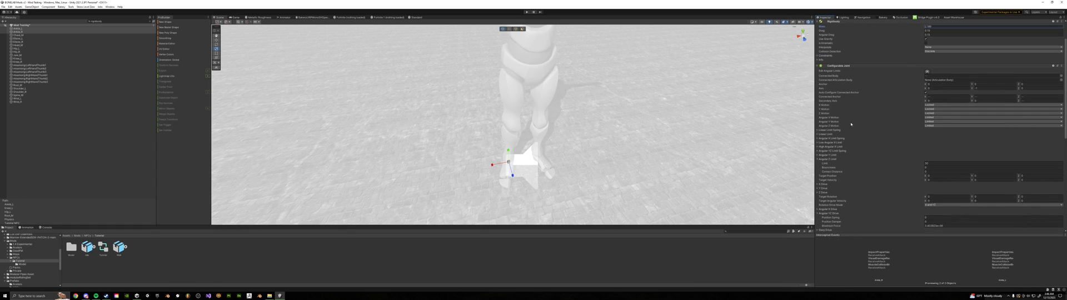
scroll(837, 80, "down", 3)
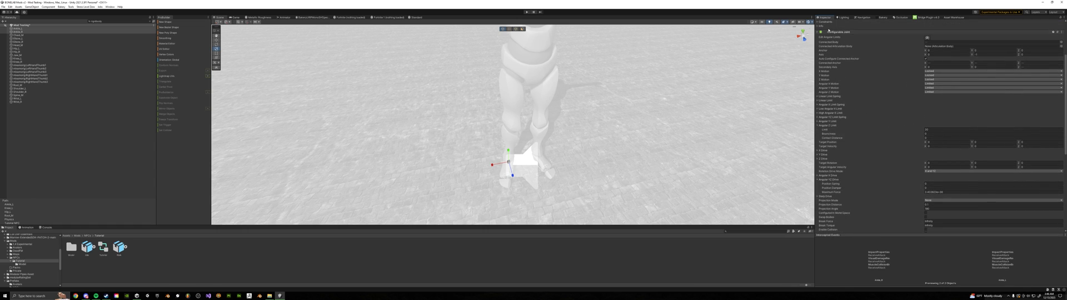
scroll(825, 67, "down", 7)
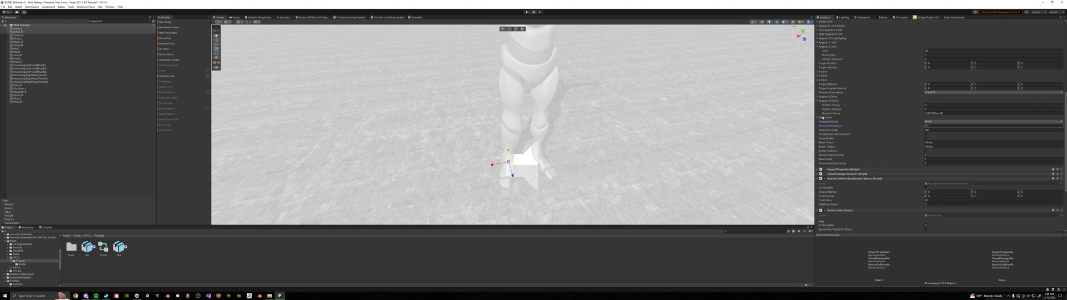
left_click(829, 118)
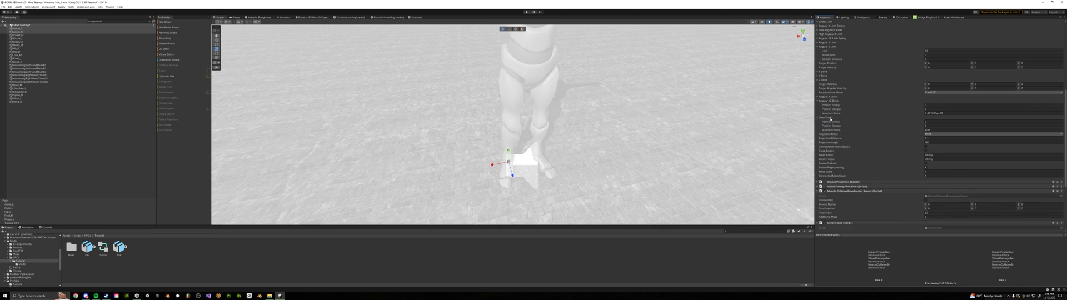
left_click(930, 130)
scroll(845, 131, "up", 6)
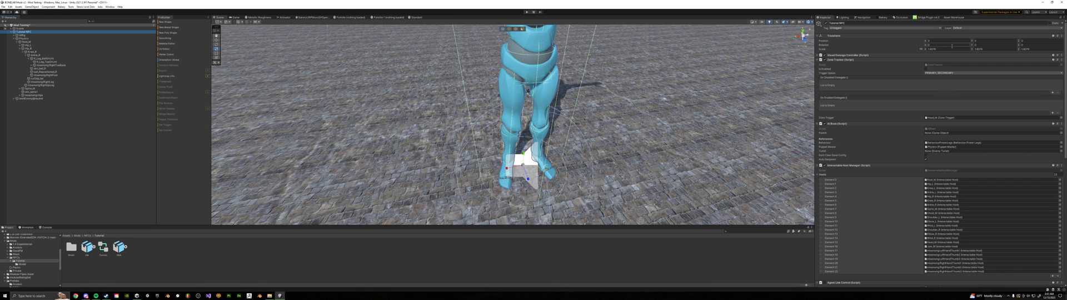
Set the NPC root object's scale to 1 on the X, Y and Z axes
left_click(943, 50)
type("1")
left_click(988, 50)
type("1")
left_click(1030, 49)
type("1")
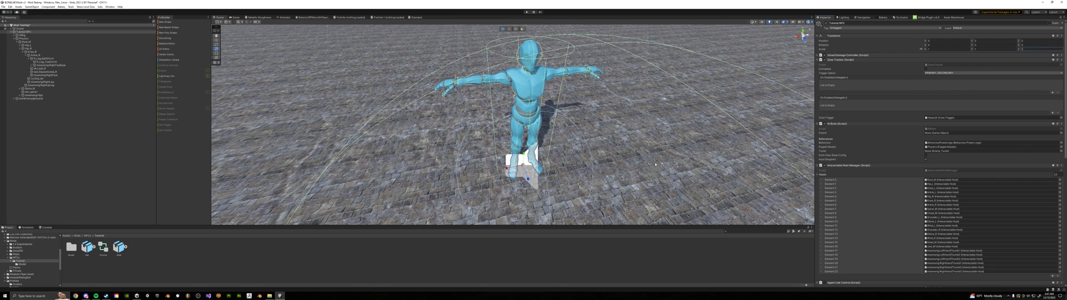
right_click_drag(782, 185, 782, 174)
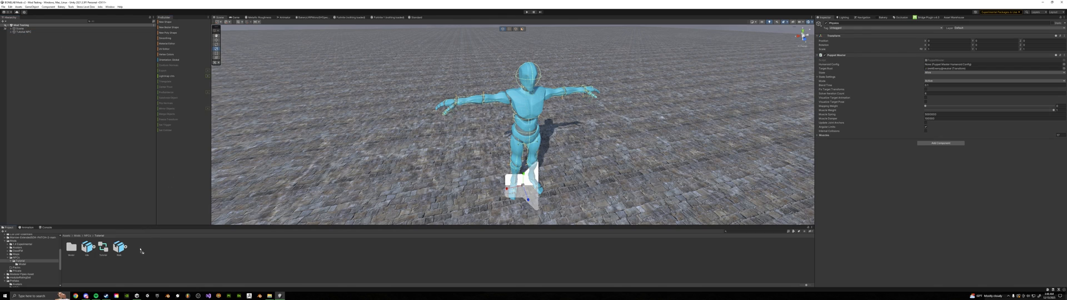
Open the Tutorial NPC spawnable crate from the Asset Warehouse in the Inspector and generate its packed assets
left_click_drag(142, 260, 142, 260)
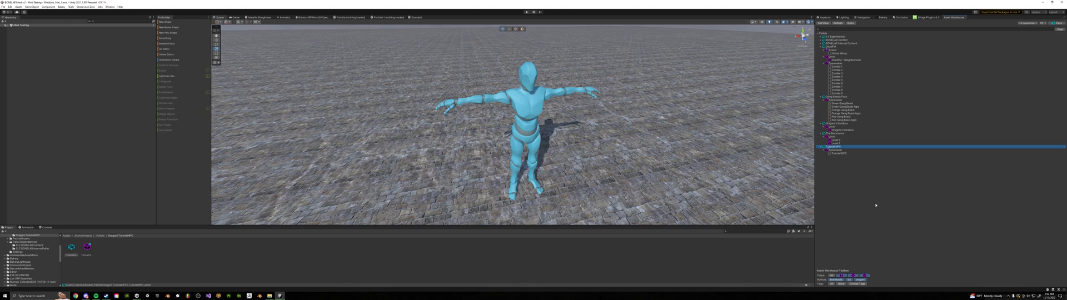
left_click(839, 152)
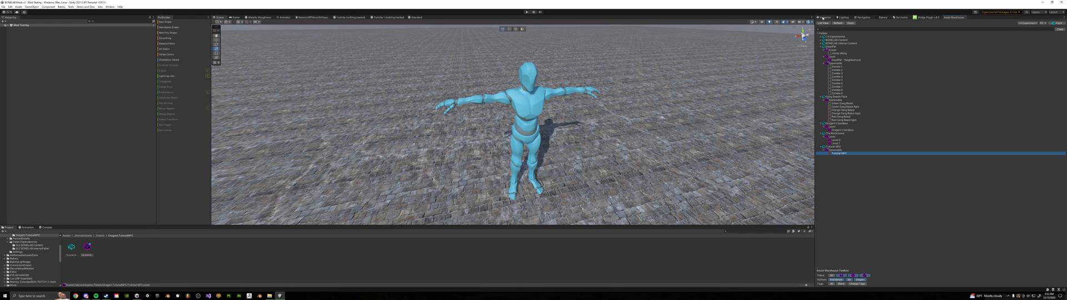
left_click(823, 17)
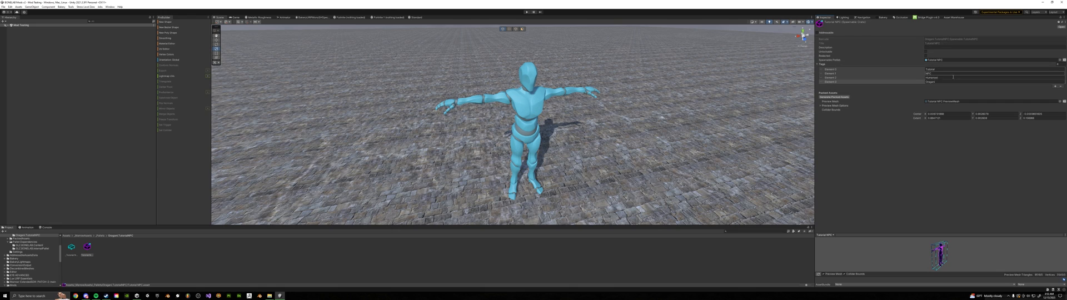
left_click(838, 98)
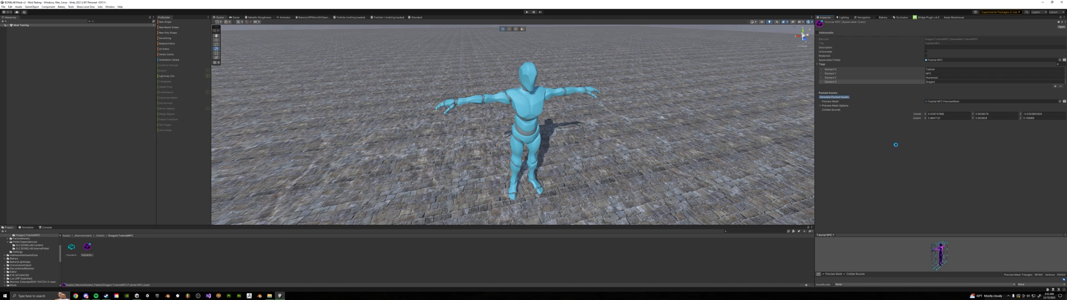